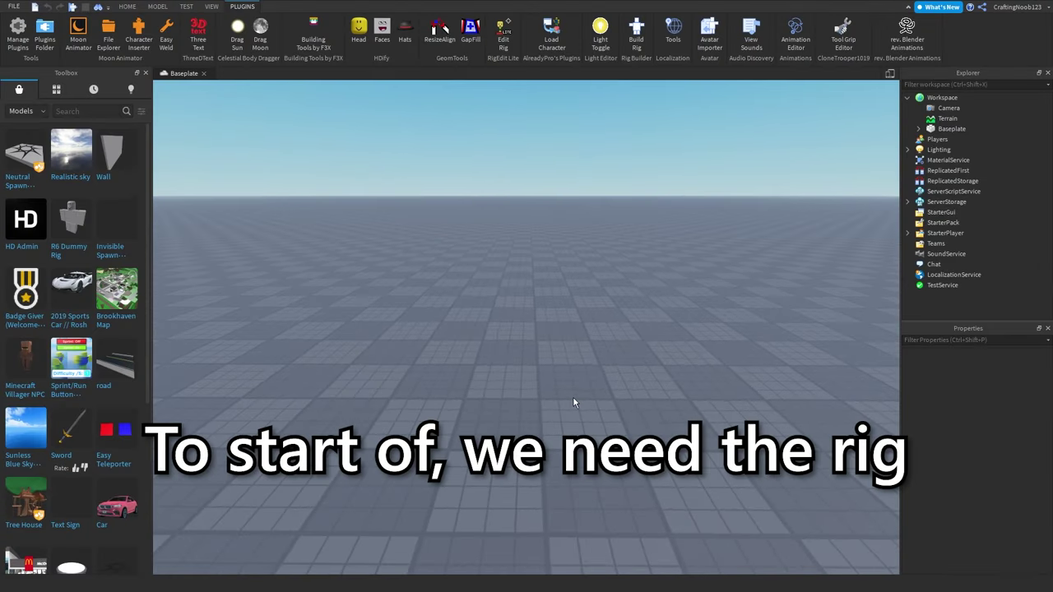
# Insert a Blank R6 Rig into the workspace with the Character Inserter.
pyautogui.moveTo(574, 403); pyautogui.dragTo(573, 402, button='right')
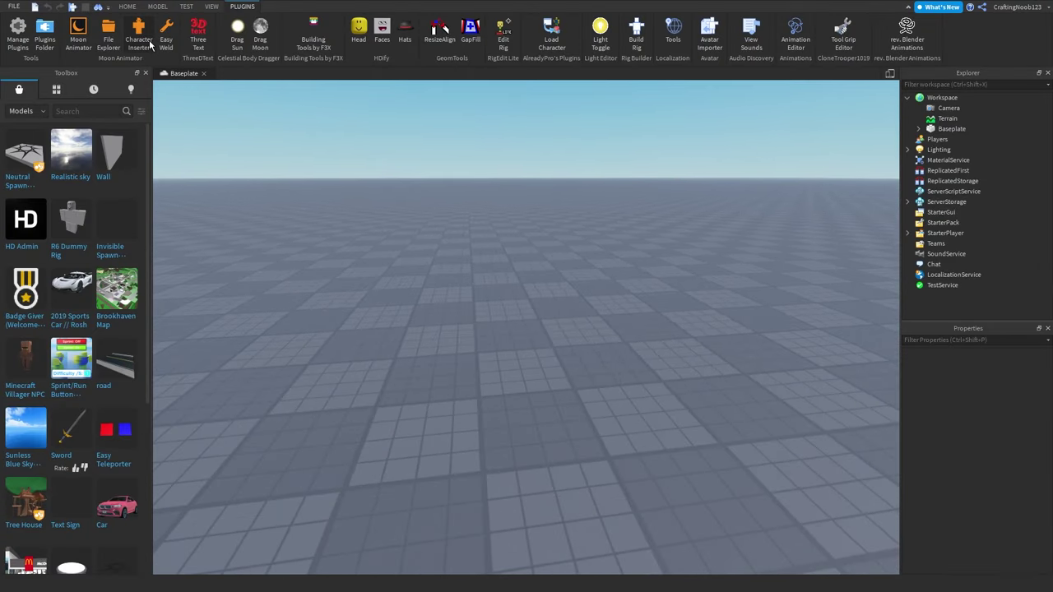
pyautogui.click(141, 37)
pyautogui.click(703, 235)
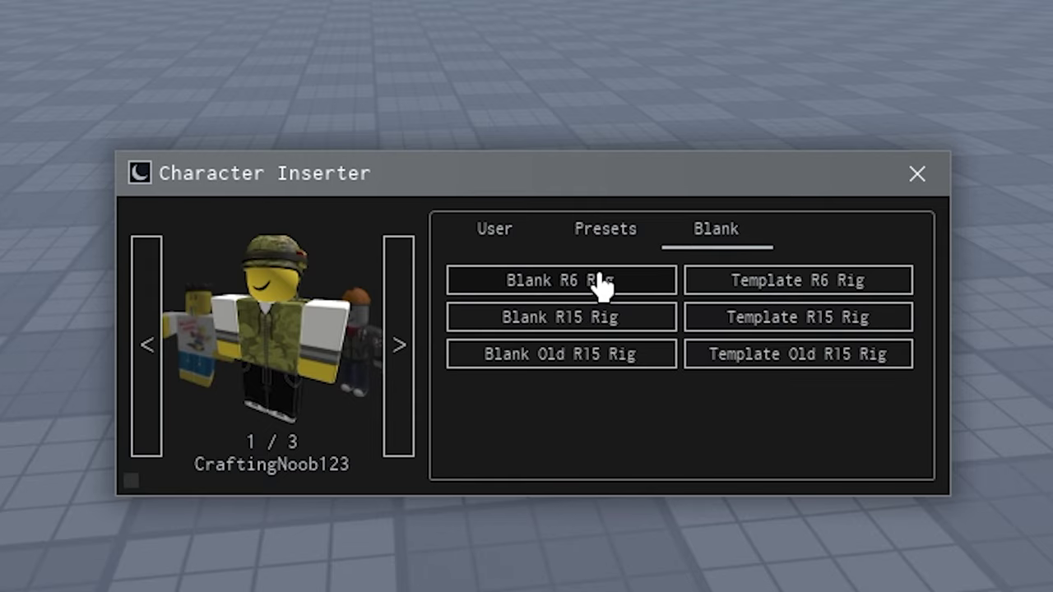
pyautogui.click(604, 288)
pyautogui.click(919, 174)
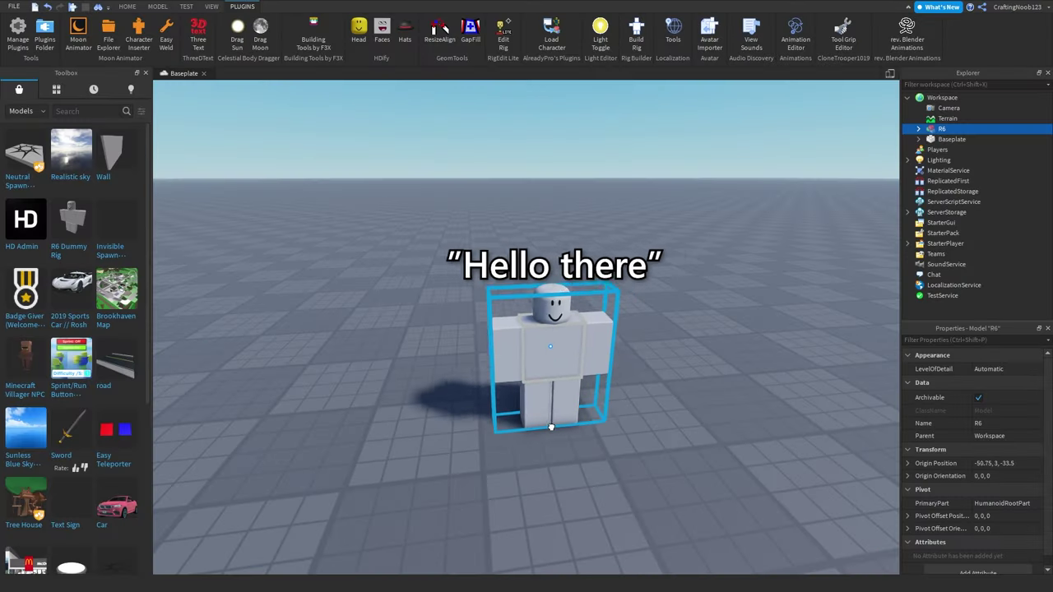
pyautogui.scroll(5, 657, 451)
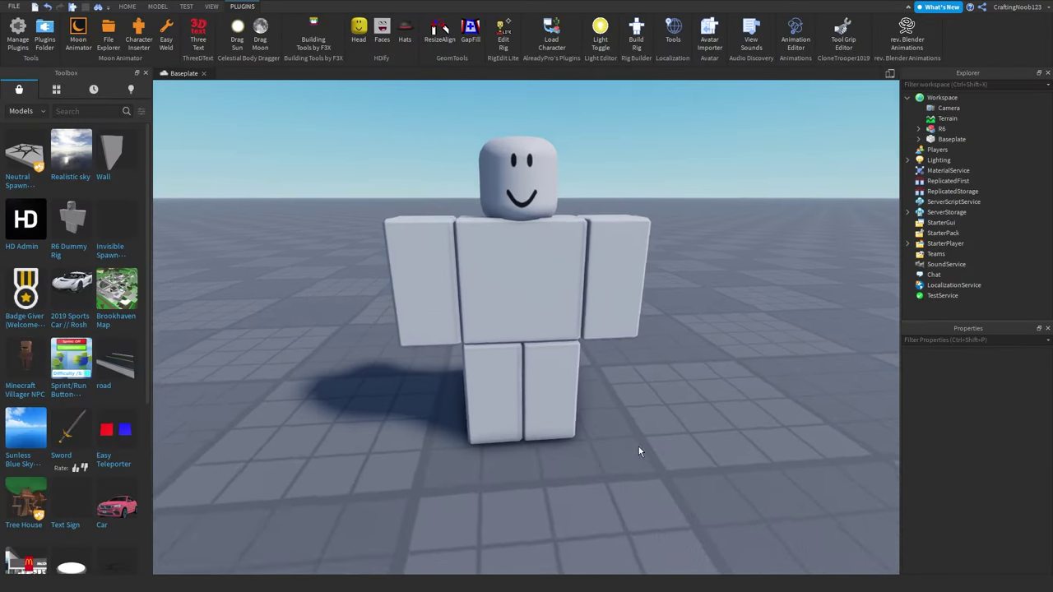
# Remove Left Hip, Right Hip and all five Weld objects from the R6 rig's Torso, keeping the Neck and shoulder joints.
pyautogui.click(565, 337)
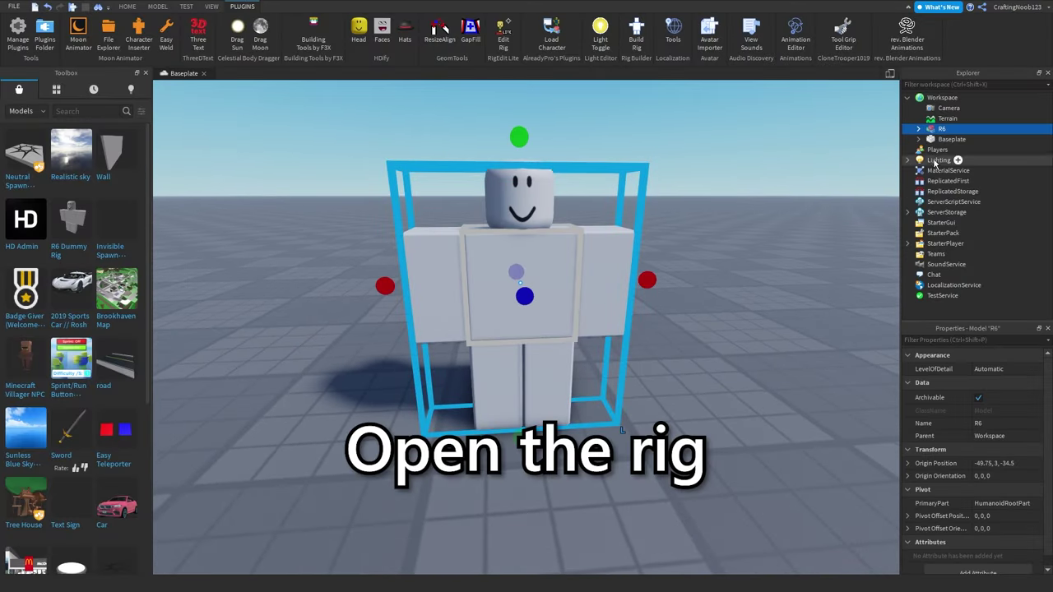
pyautogui.click(919, 129)
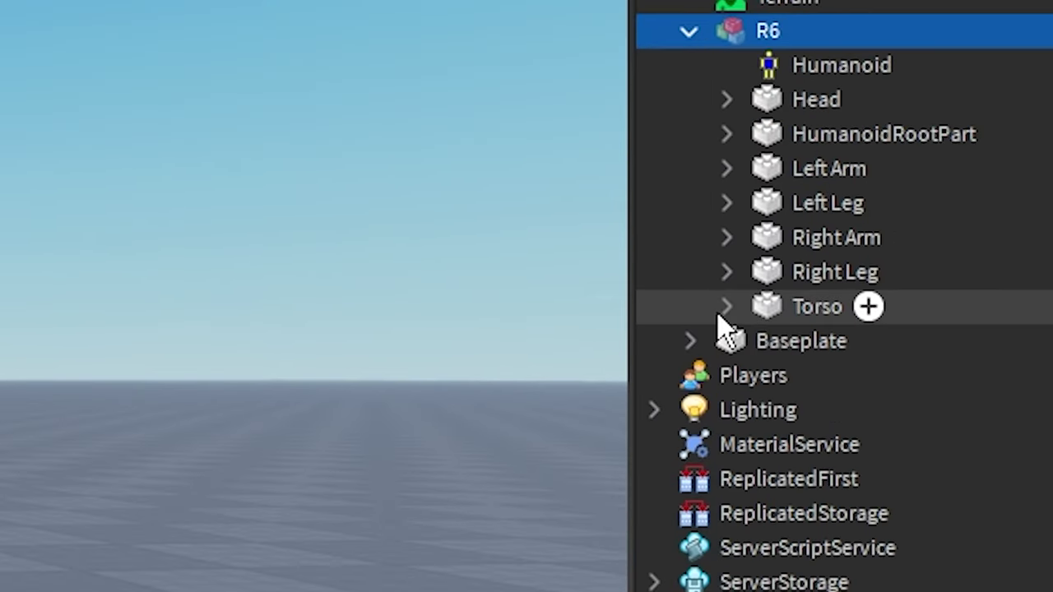
pyautogui.click(726, 307)
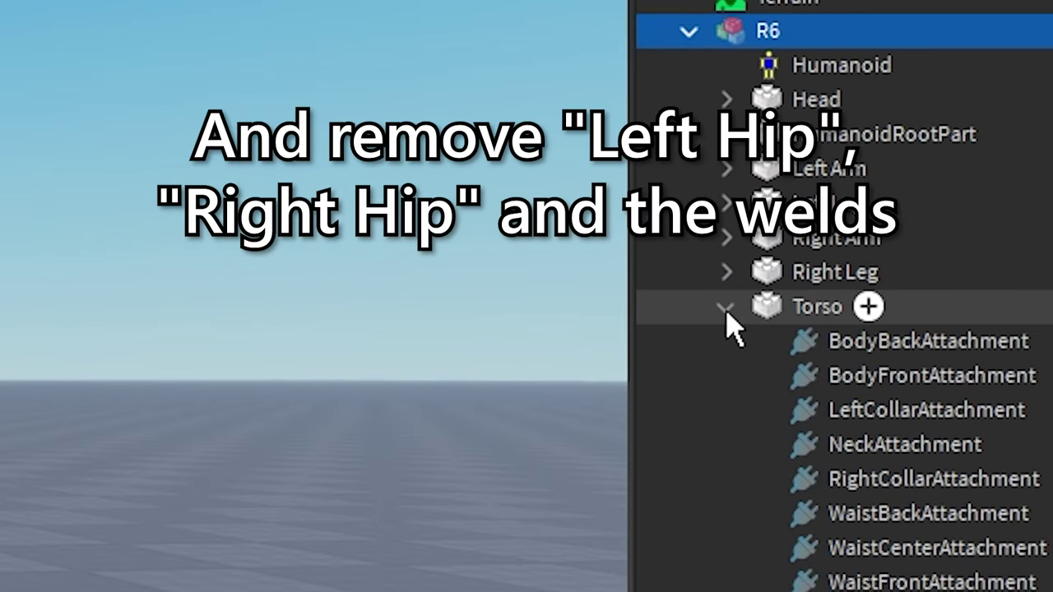
pyautogui.scroll(-3, 885, 379)
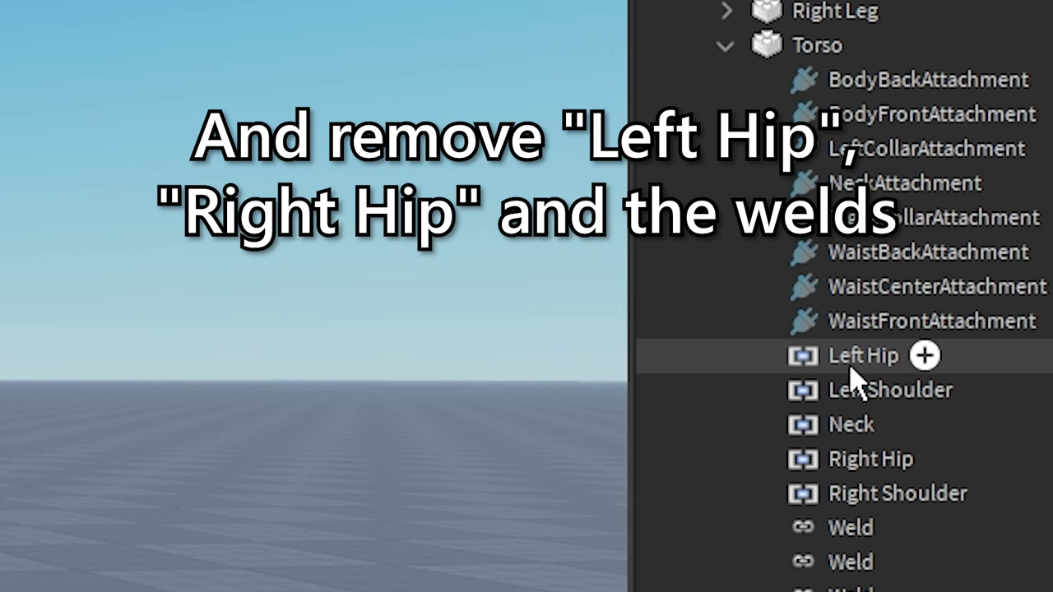
pyautogui.click(852, 369)
pyautogui.keyDown('ctrl'); pyautogui.click(868, 462); pyautogui.keyUp('ctrl')
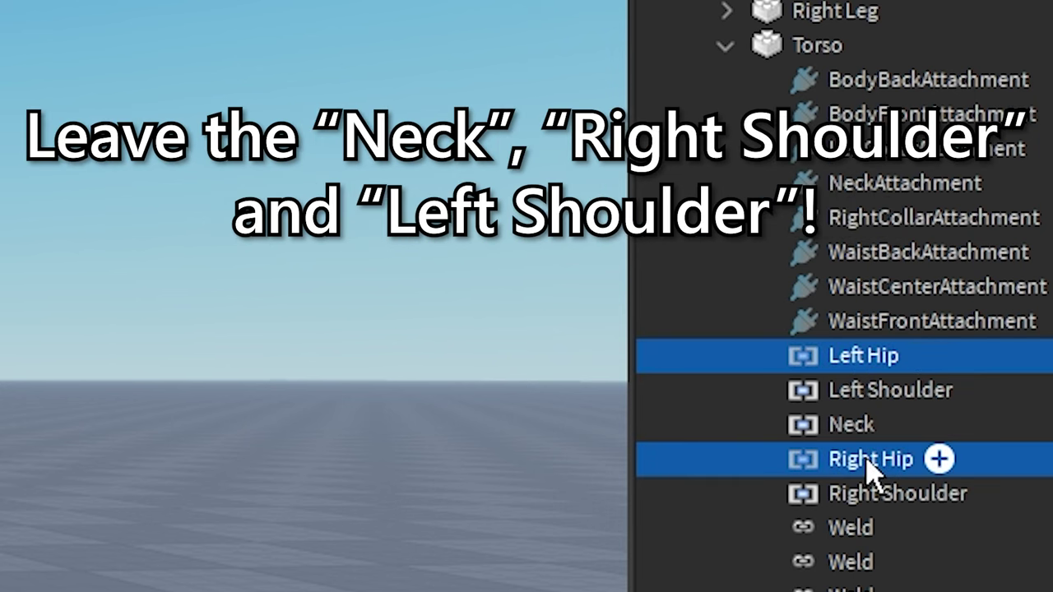
pyautogui.scroll(-2, 889, 463)
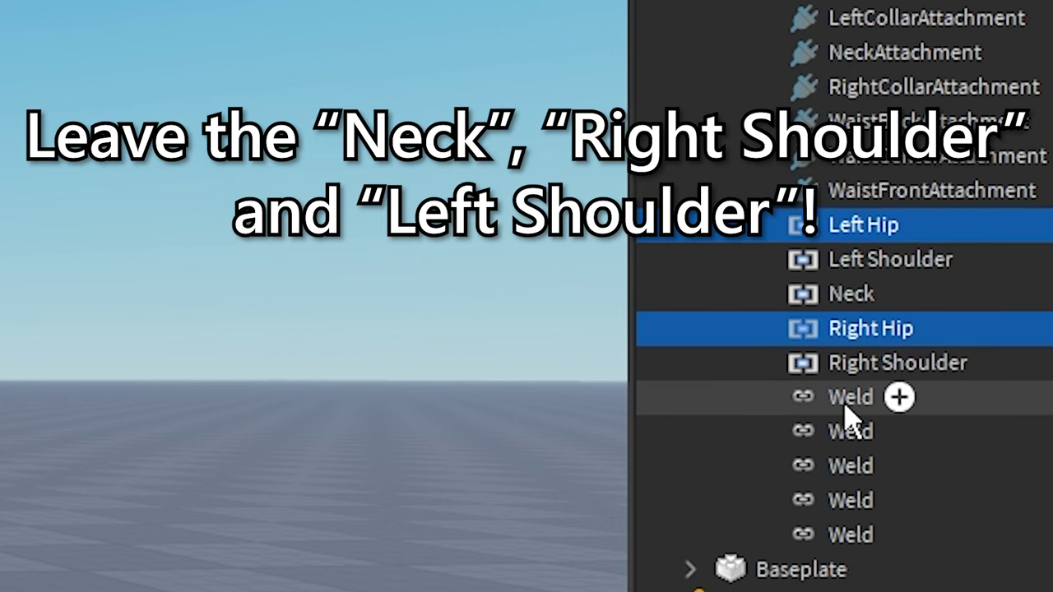
pyautogui.keyDown('ctrl'); pyautogui.click(846, 407); pyautogui.keyUp('ctrl')
pyautogui.keyDown('ctrl'); pyautogui.click(846, 535); pyautogui.keyUp('ctrl')
pyautogui.keyDown('ctrl'); pyautogui.click(856, 431); pyautogui.keyUp('ctrl')
pyautogui.keyDown('ctrl'); pyautogui.click(858, 466); pyautogui.keyUp('ctrl')
pyautogui.keyDown('ctrl'); pyautogui.click(862, 501); pyautogui.keyUp('ctrl')
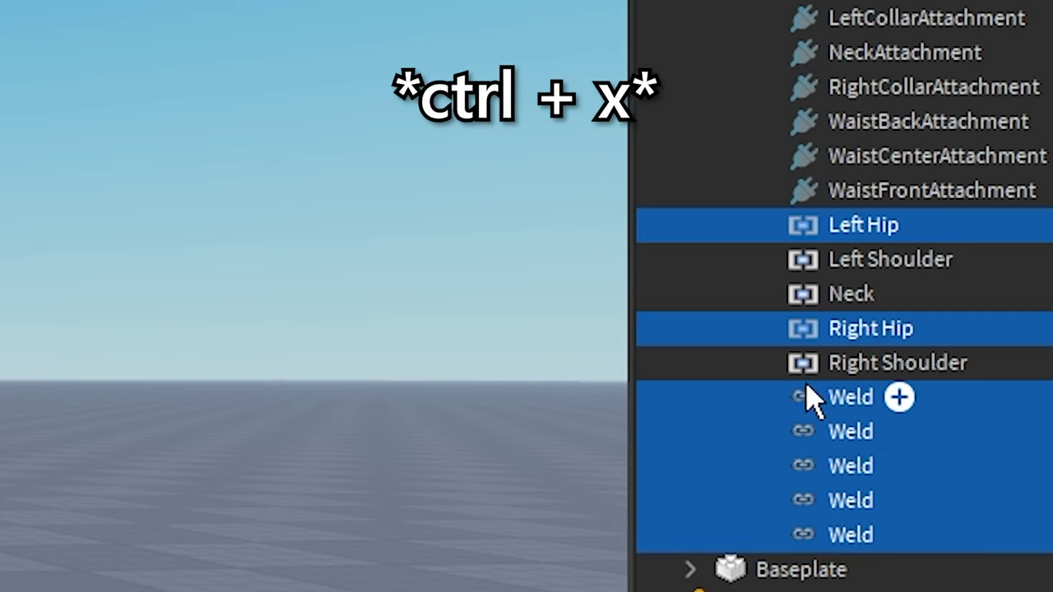
pyautogui.hotkey('ctrl', 'x')
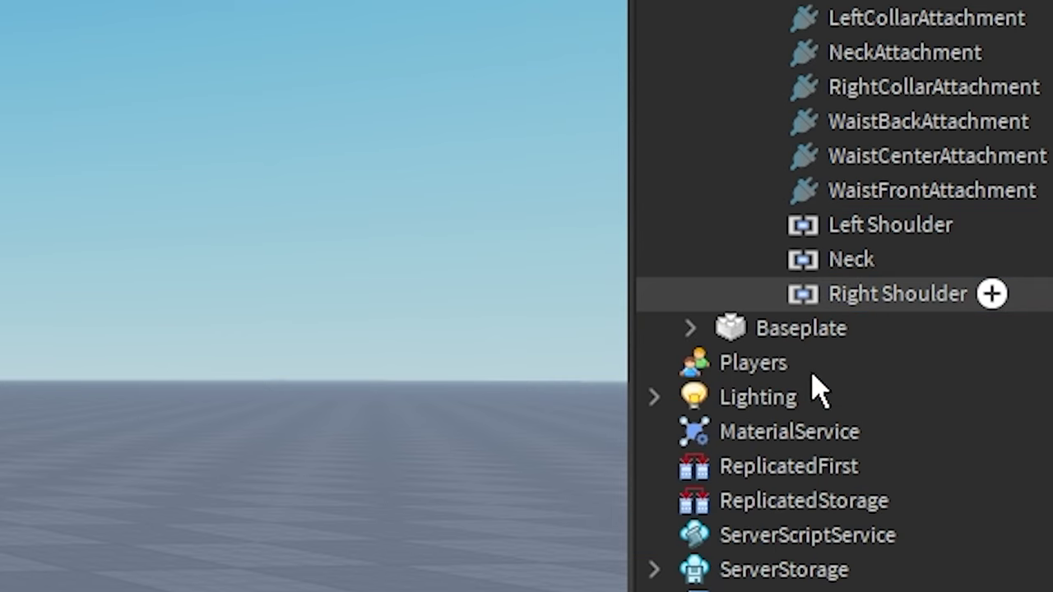
# Remove the RootJoint from the rig's HumanoidRootPart.
pyautogui.scroll(2, 831, 395)
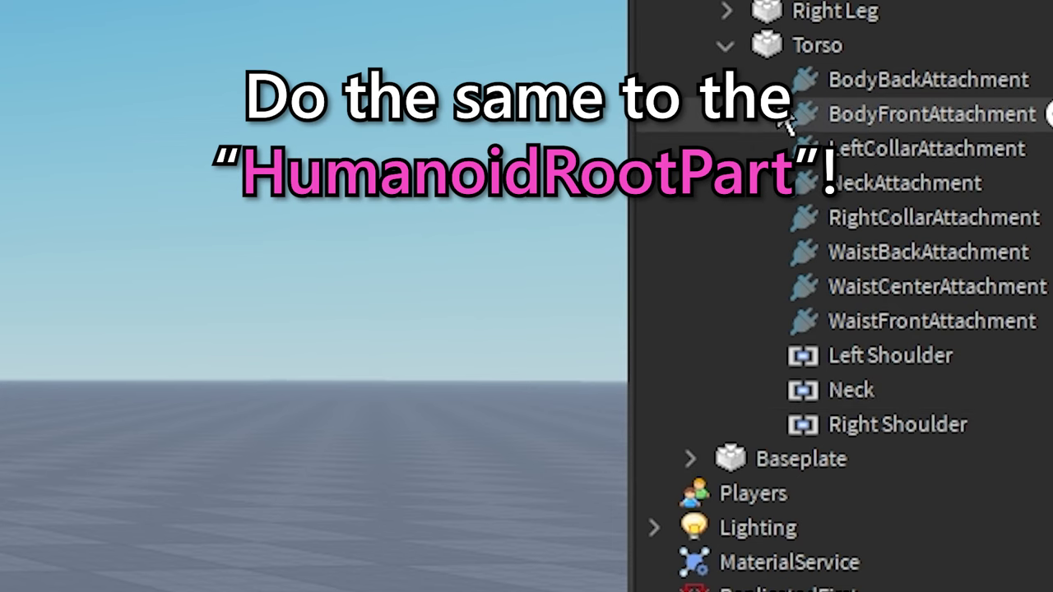
pyautogui.click(725, 45)
pyautogui.scroll(4, 748, 271)
pyautogui.click(725, 135)
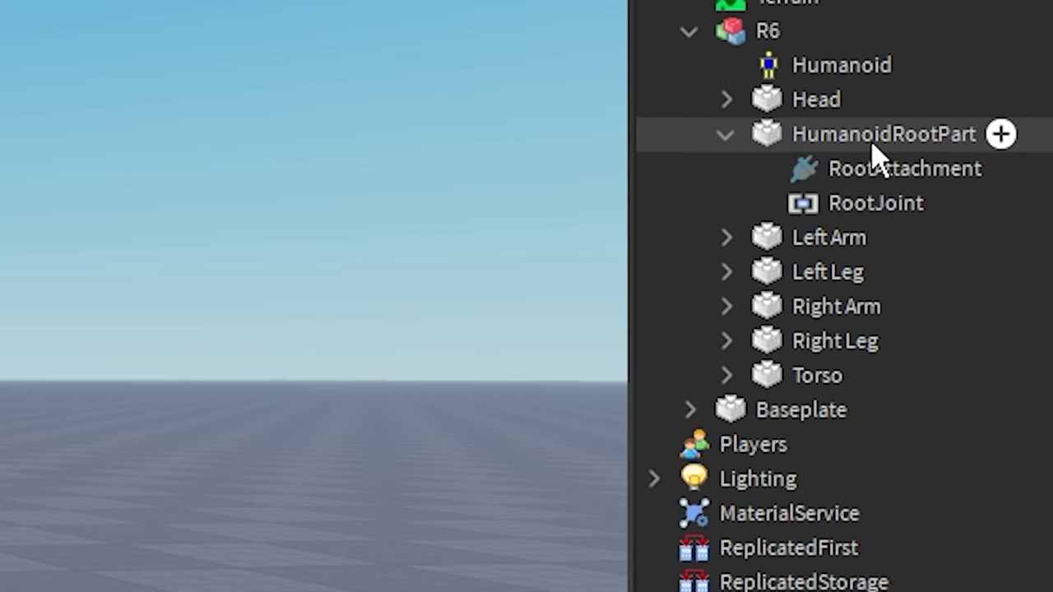
pyautogui.click(864, 212)
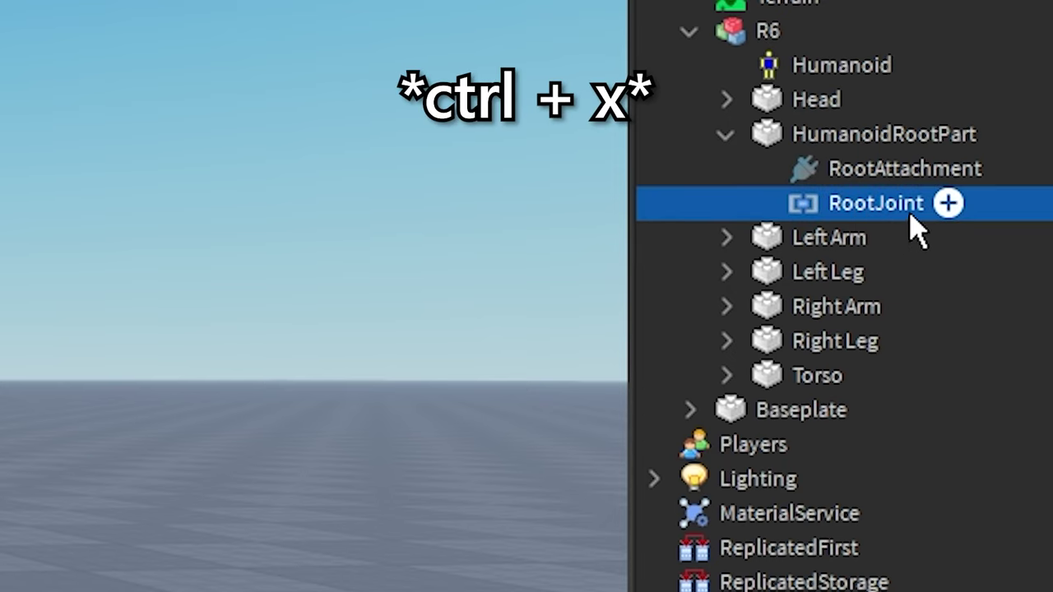
pyautogui.hotkey('ctrl', 'x')
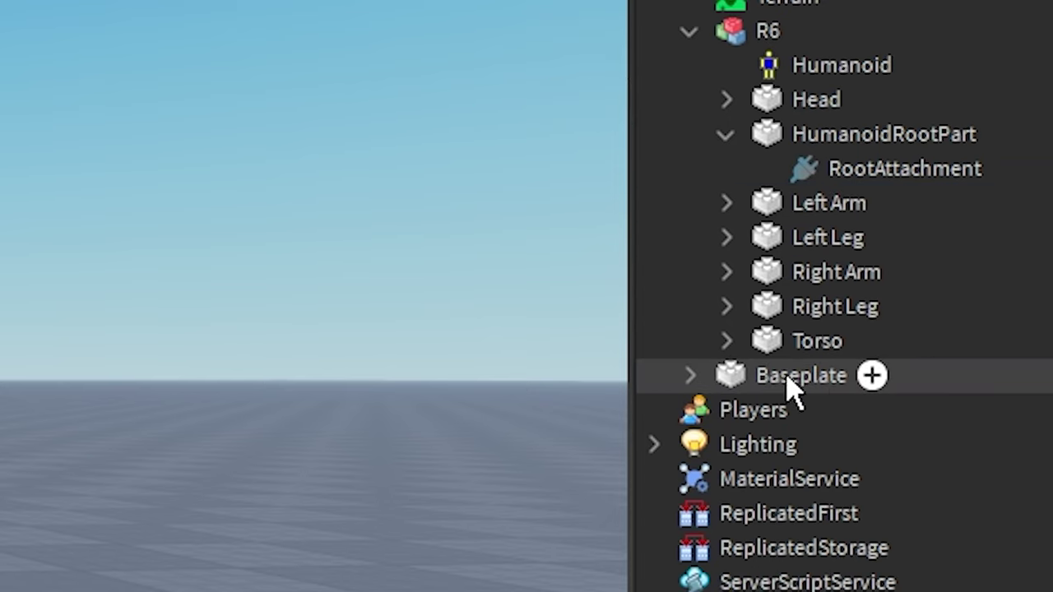
# Duplicate the rig's Torso and rename the Torso listed above the new copy as LowerTorso.
pyautogui.click(821, 344)
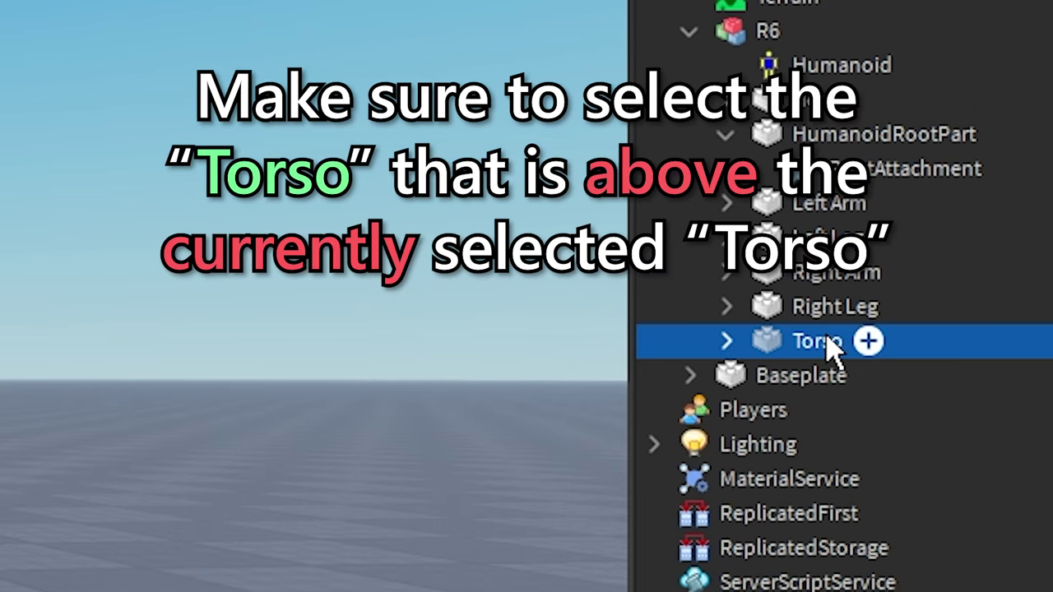
pyautogui.hotkey('ctrl', 'd')
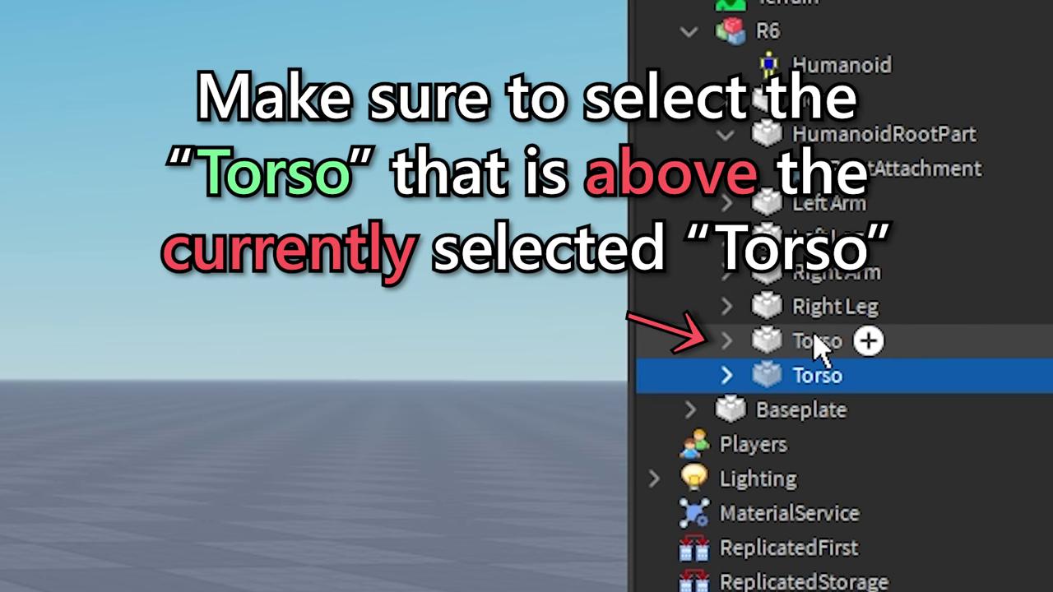
pyautogui.click(818, 342)
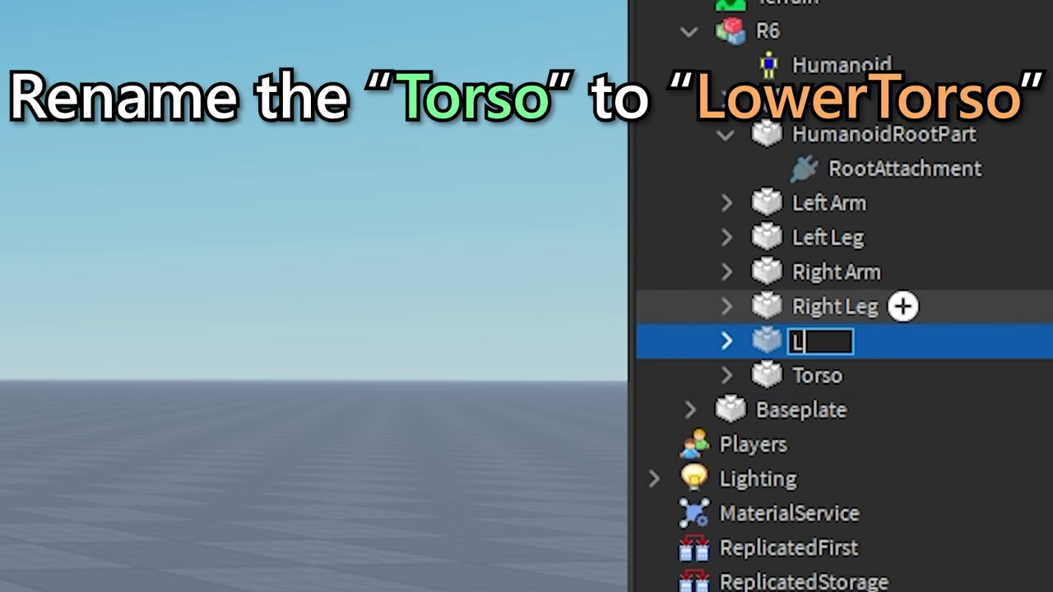
pyautogui.write('orso')
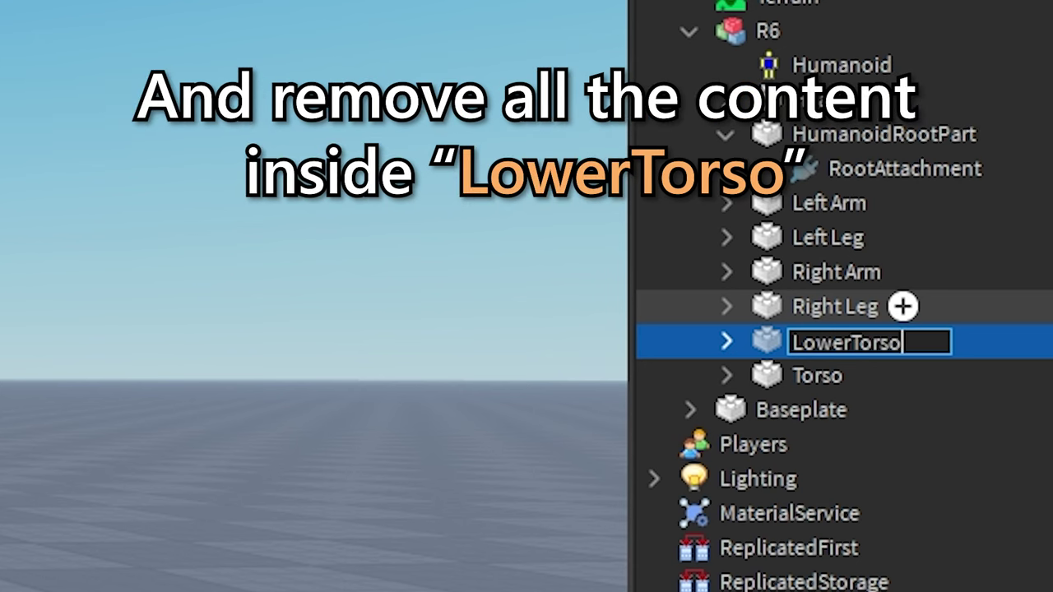
pyautogui.press('Return')
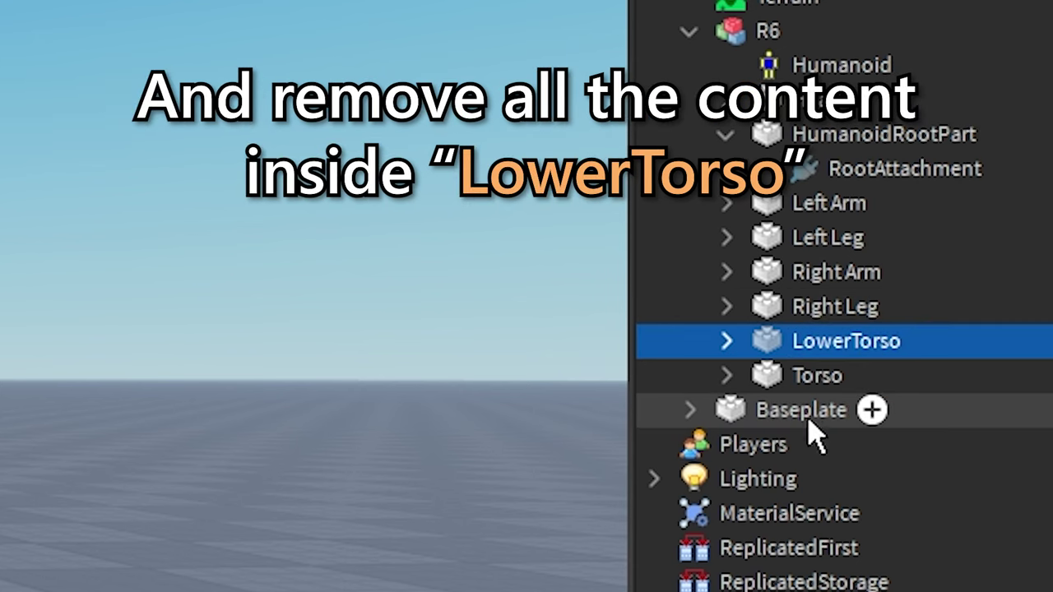
# Remove all the attachments and joints contained in LowerTorso.
pyautogui.click(727, 341)
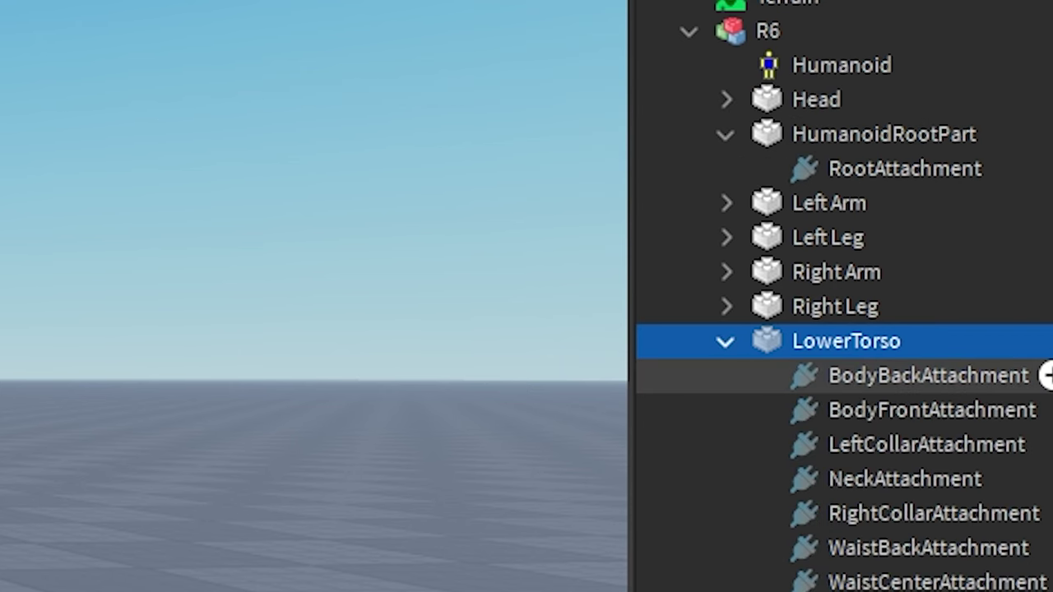
pyautogui.click(928, 375)
pyautogui.scroll(-3, 913, 375)
pyautogui.keyDown('shift'); pyautogui.click(897, 459); pyautogui.keyUp('shift')
pyautogui.hotkey('ctrl', 'x')
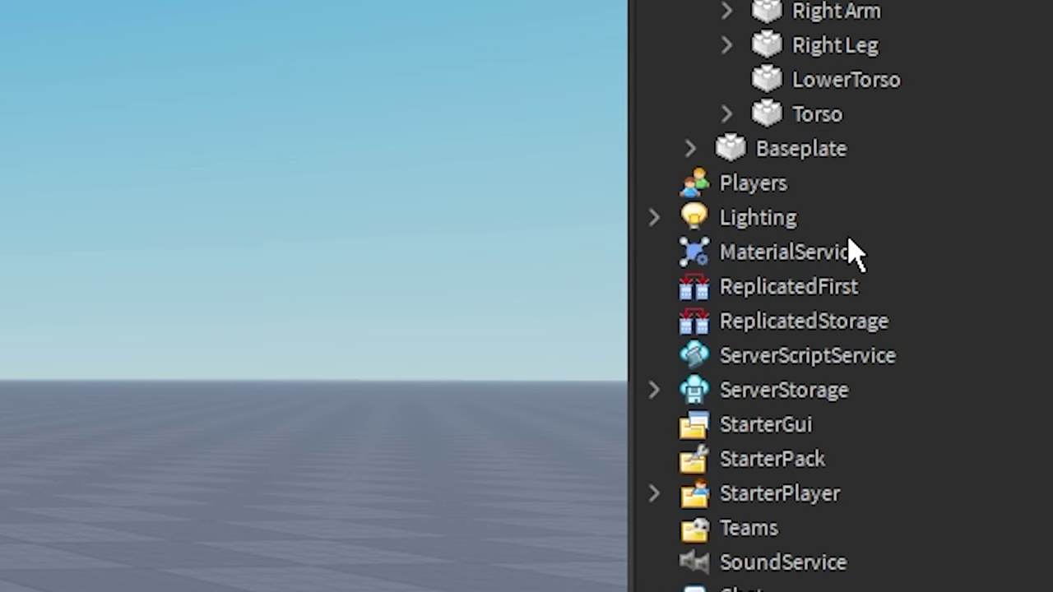
# Scale LowerTorso down from its upper face to a thin strip along the torso's lower edge.
pyautogui.click(840, 92)
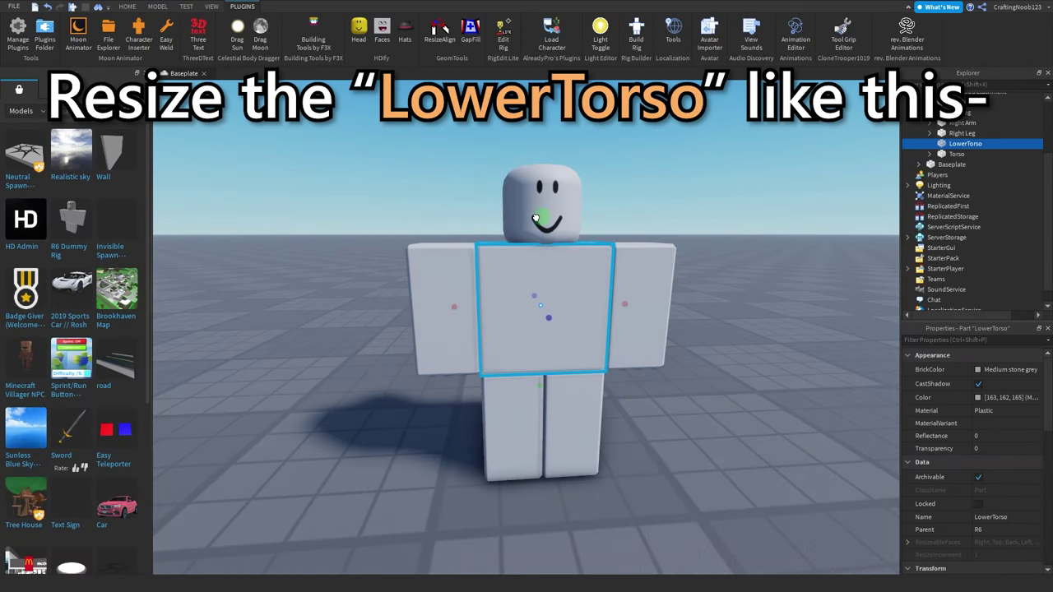
pyautogui.moveTo(536, 218); pyautogui.dragTo(539, 324)
pyautogui.moveTo(571, 348); pyautogui.dragTo(559, 294, button='right')
pyautogui.scroll(2, 559, 294)
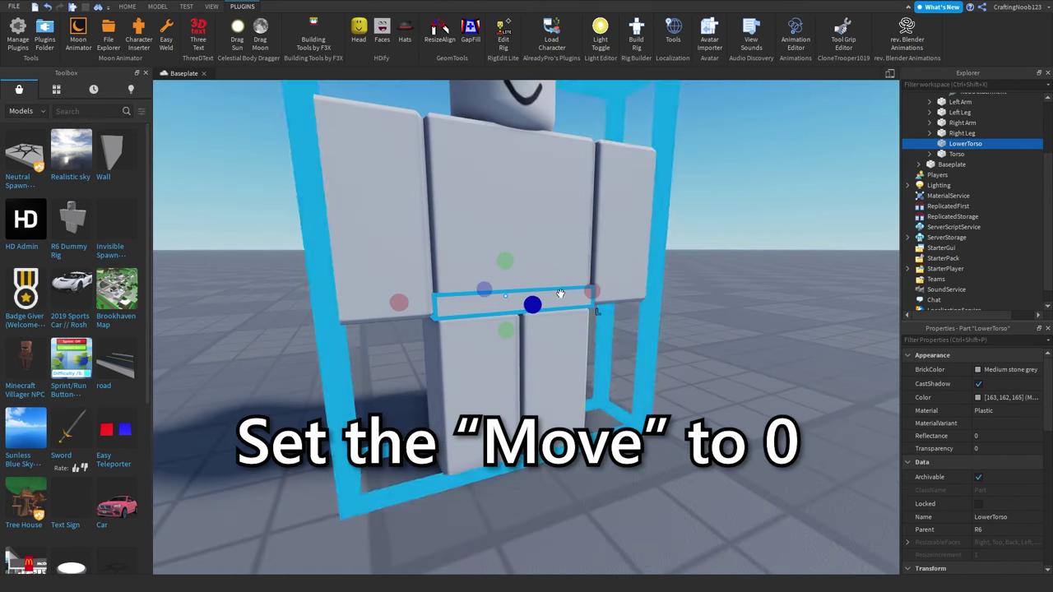
# Turn off move snapping and scale the LowerTorso strip up slightly in proportion so it protrudes from the torso.
pyautogui.click(157, 7)
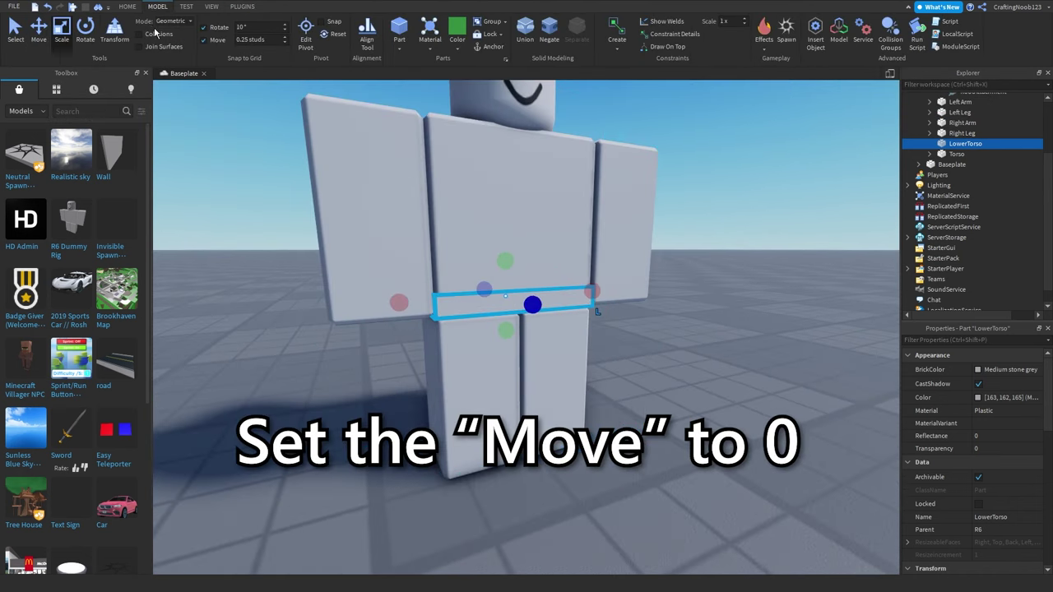
pyautogui.click(216, 40)
pyautogui.scroll(4, 465, 172)
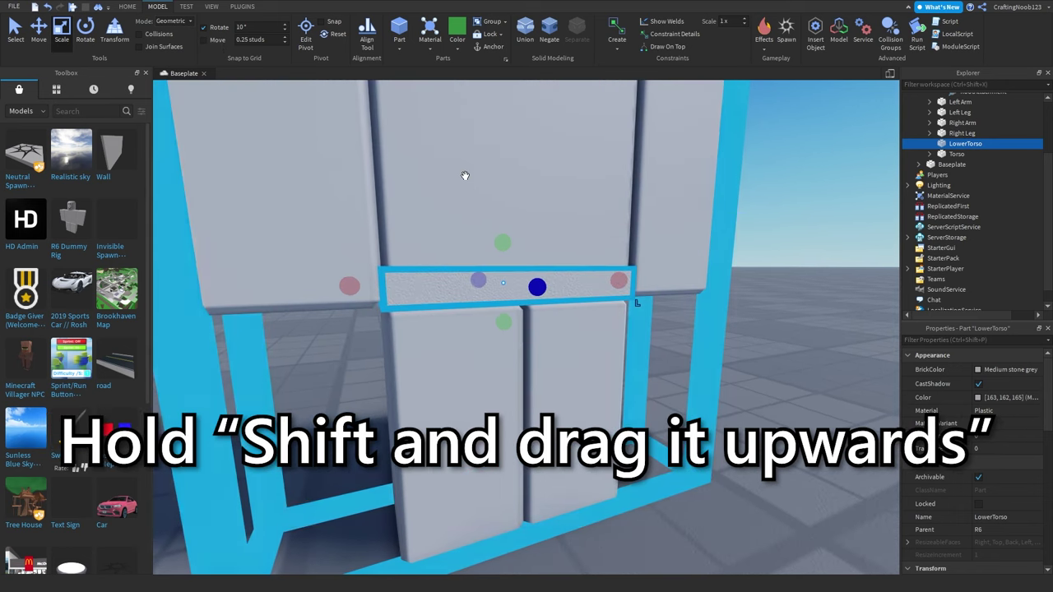
pyautogui.keyDown('shift'); pyautogui.moveTo(501, 241); pyautogui.dragTo(500, 238); pyautogui.keyUp('shift')
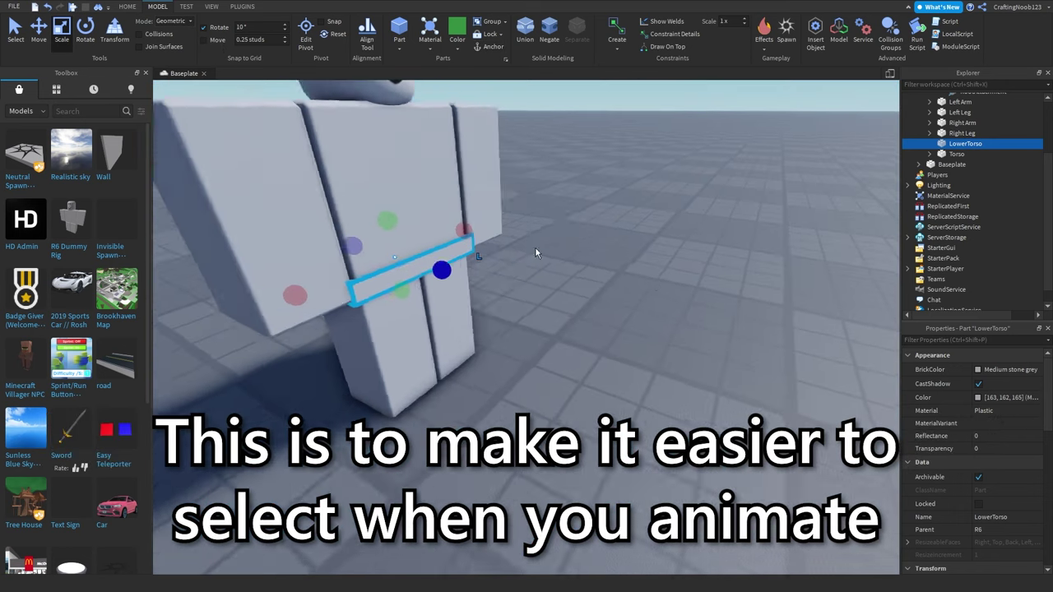
pyautogui.moveTo(536, 249); pyautogui.dragTo(674, 288, button='right')
pyautogui.scroll(5, 580, 259)
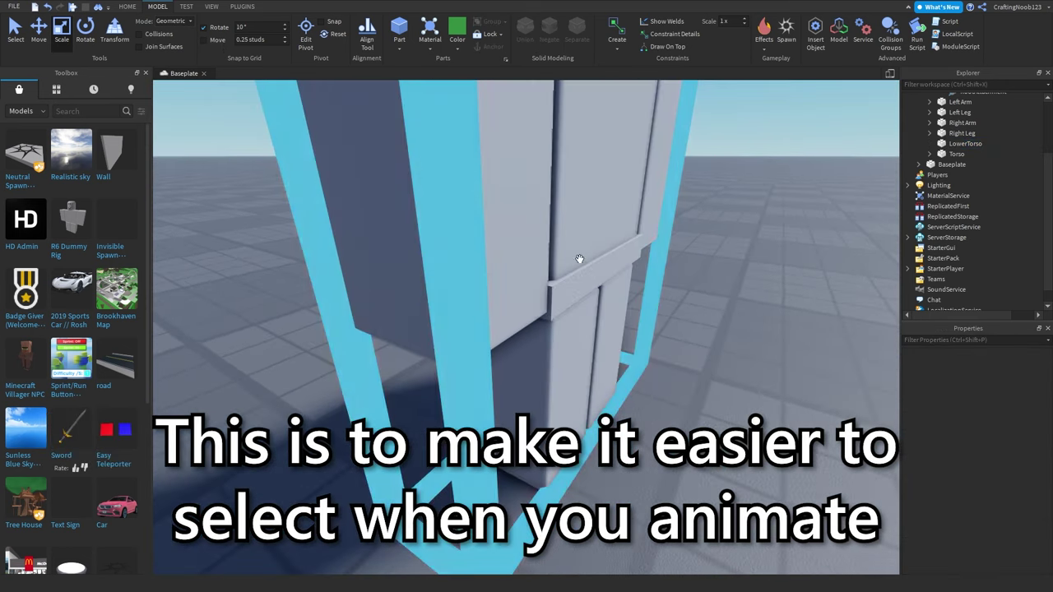
pyautogui.press('d')
pyautogui.moveTo(603, 268); pyautogui.dragTo(583, 285, button='right')
pyautogui.press('a')
pyautogui.press('d')
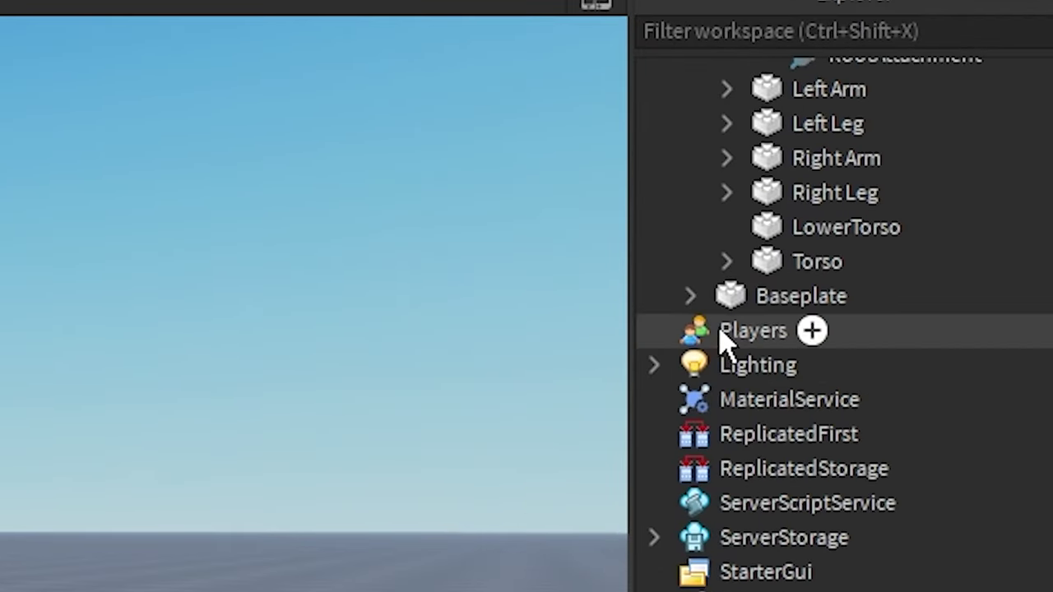
# Duplicate LowerTorso and rename the copy MainController.
pyautogui.click(823, 229)
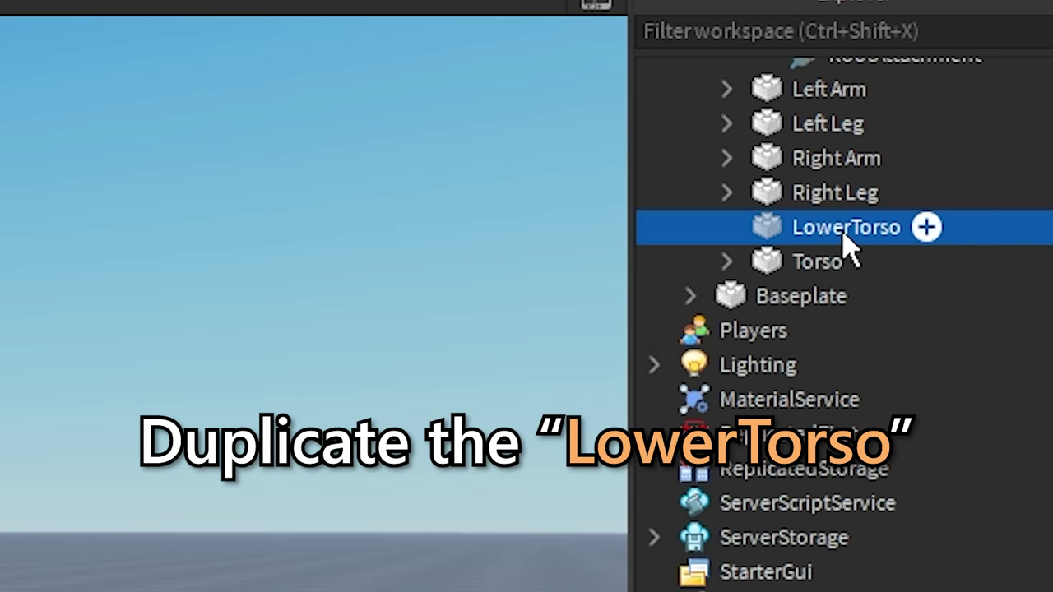
pyautogui.hotkey('ctrl', 'd')
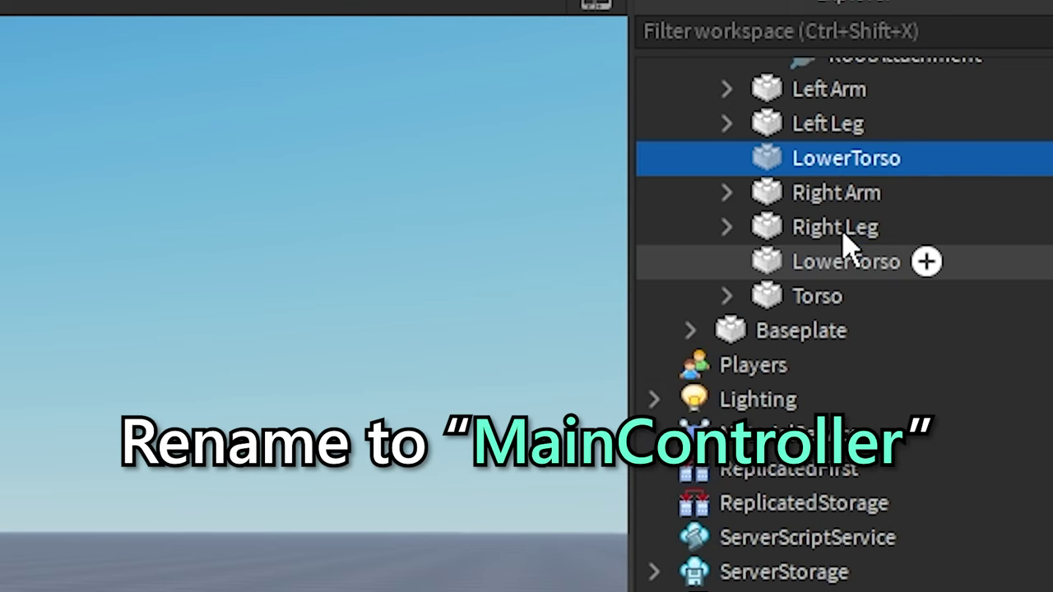
pyautogui.doubleClick(830, 162)
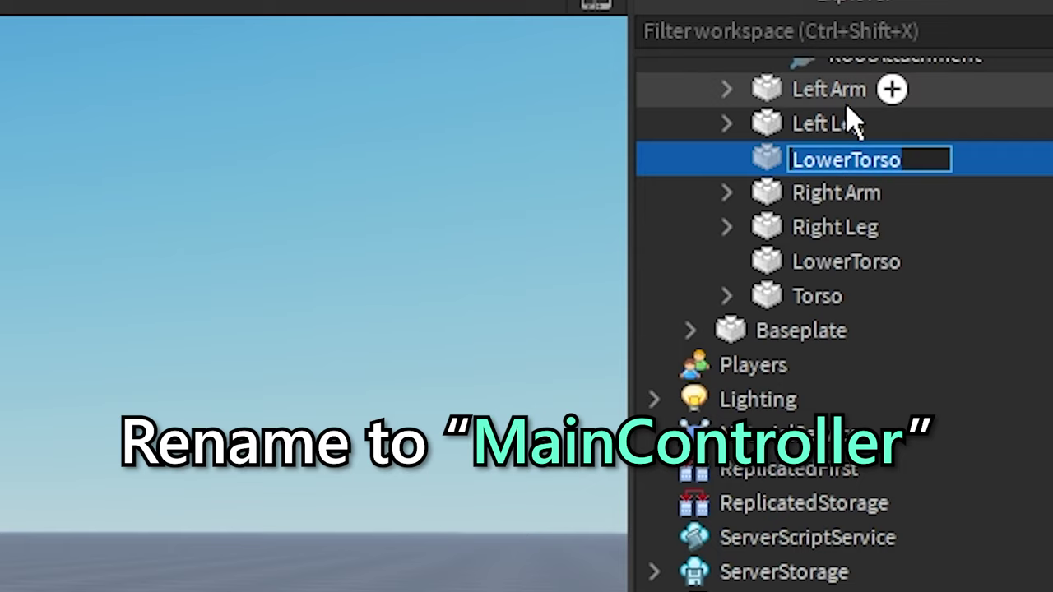
pyautogui.write('MainController')
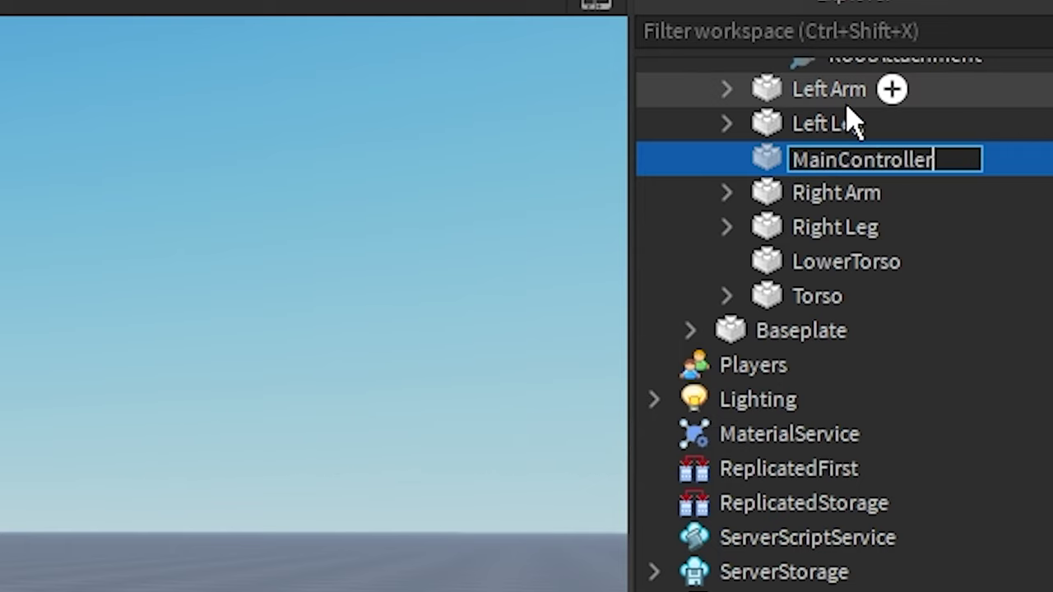
pyautogui.press('Return')
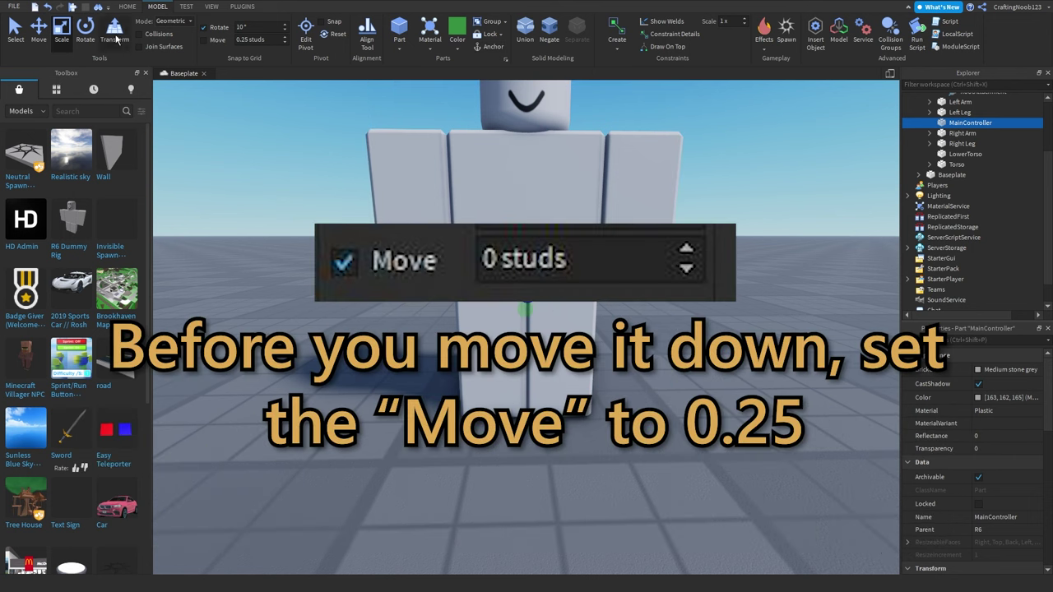
# Move MainController straight down to ground level beneath the rig's feet.
pyautogui.click(38, 31)
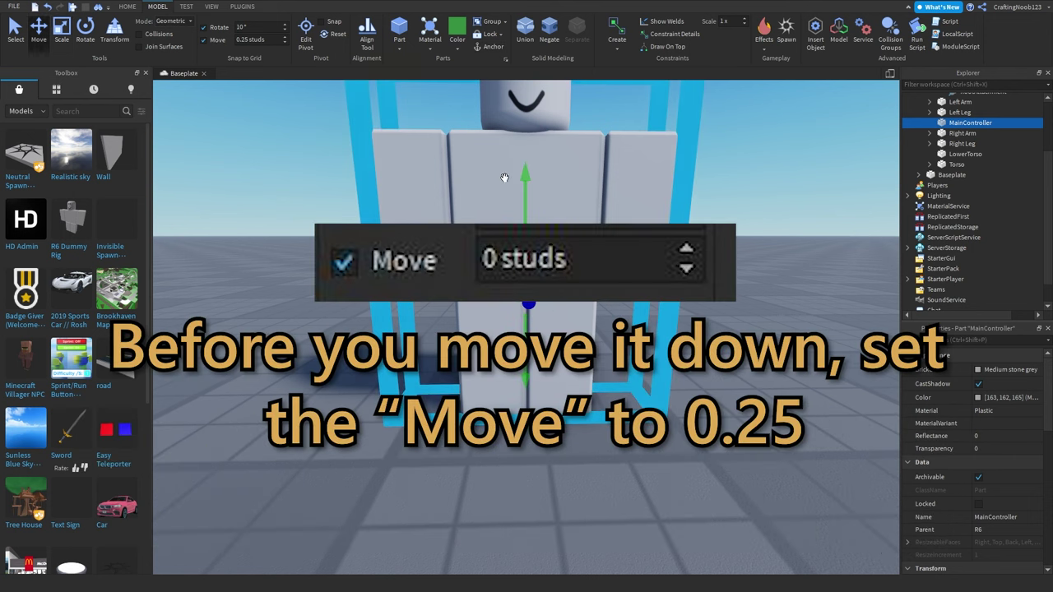
pyautogui.moveTo(519, 177); pyautogui.dragTo(519, 230)
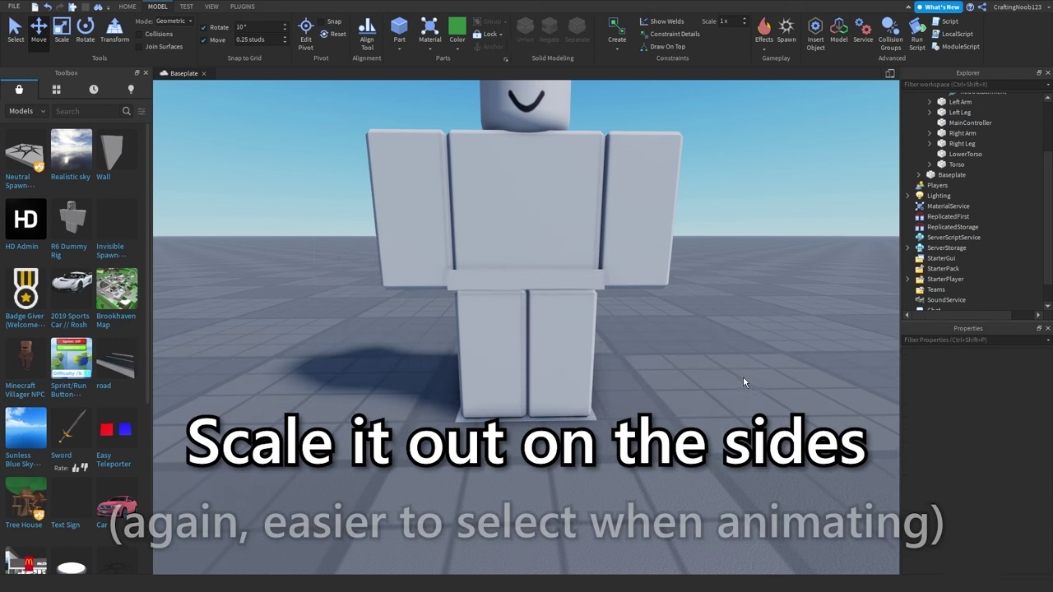
pyautogui.moveTo(743, 376); pyautogui.dragTo(731, 375, button='right')
pyautogui.scroll(5, 732, 376)
pyautogui.scroll(2, 732, 376)
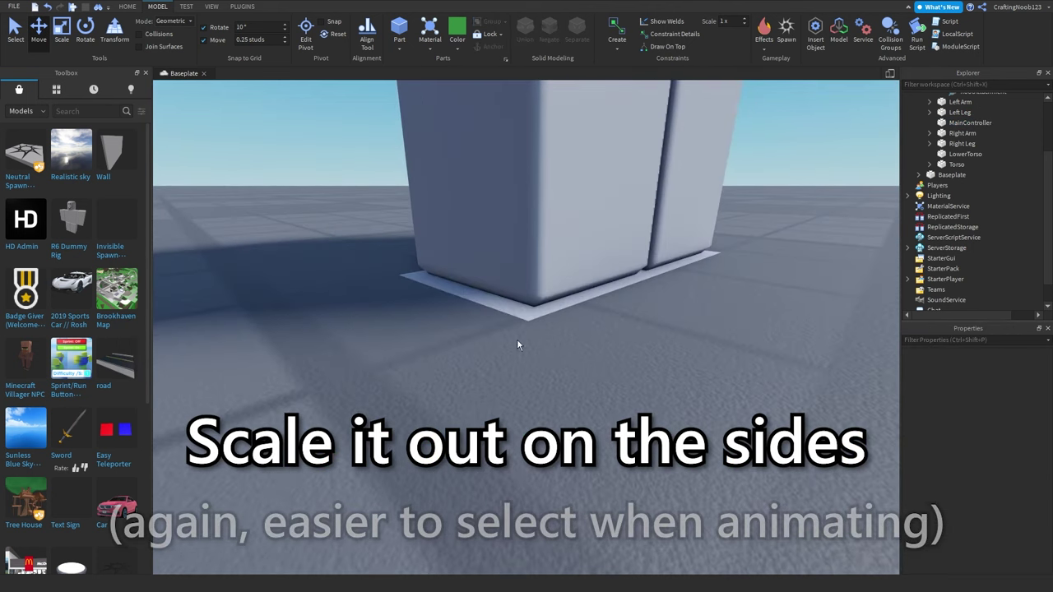
# Scale MainController outward symmetrically in width and depth so it forms a larger plate around the feet.
pyautogui.scroll(-4, 716, 281)
pyautogui.moveTo(716, 281); pyautogui.dragTo(780, 197, button='right')
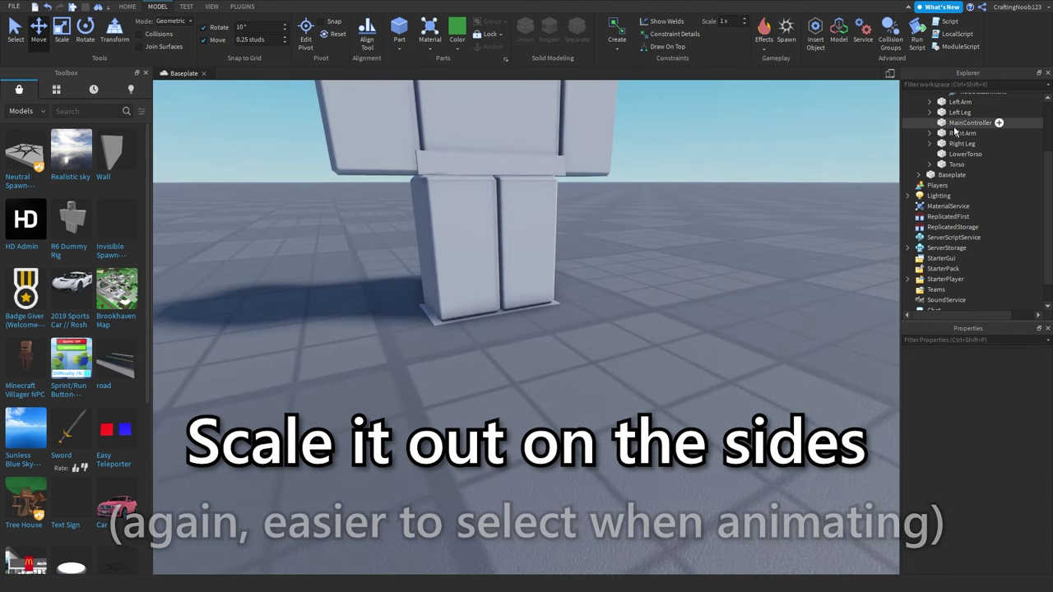
pyautogui.click(955, 126)
pyautogui.click(79, 31)
pyautogui.click(64, 31)
pyautogui.moveTo(519, 207); pyautogui.dragTo(554, 215, button='right')
pyautogui.keyDown('ctrl'); pyautogui.moveTo(546, 280); pyautogui.dragTo(571, 282); pyautogui.keyUp('ctrl')
pyautogui.keyDown('ctrl'); pyautogui.moveTo(414, 335); pyautogui.dragTo(402, 353); pyautogui.keyUp('ctrl')
pyautogui.moveTo(685, 363); pyautogui.dragTo(685, 364, button='right')
pyautogui.click(686, 364)
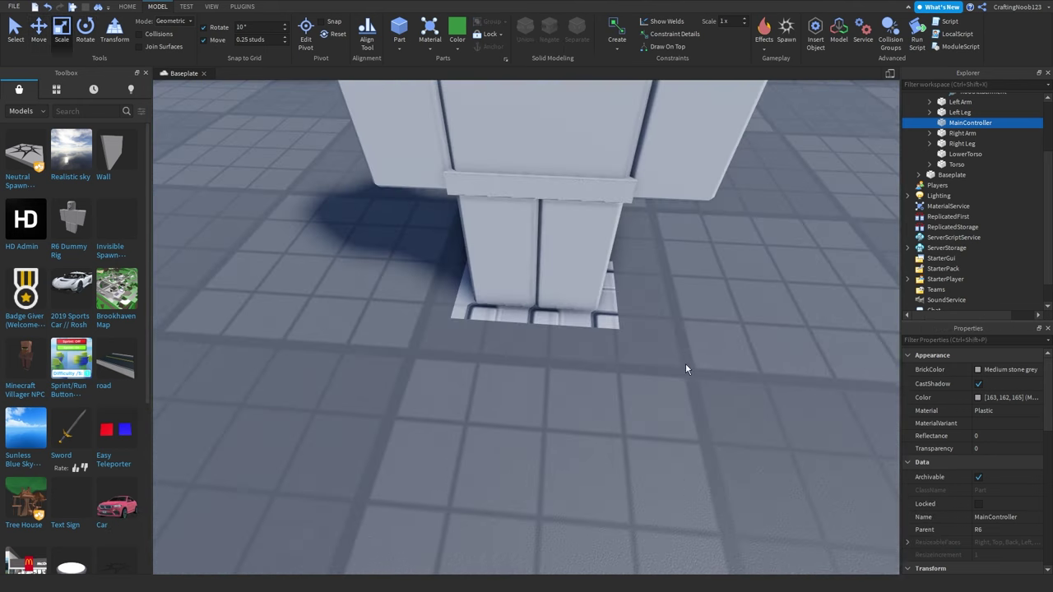
# Select the whole R6 rig and start the RigEdit Lite plugin on it.
pyautogui.scroll(-4, 685, 363)
pyautogui.moveTo(613, 308); pyautogui.dragTo(613, 301, button='right')
pyautogui.scroll(2, 613, 301)
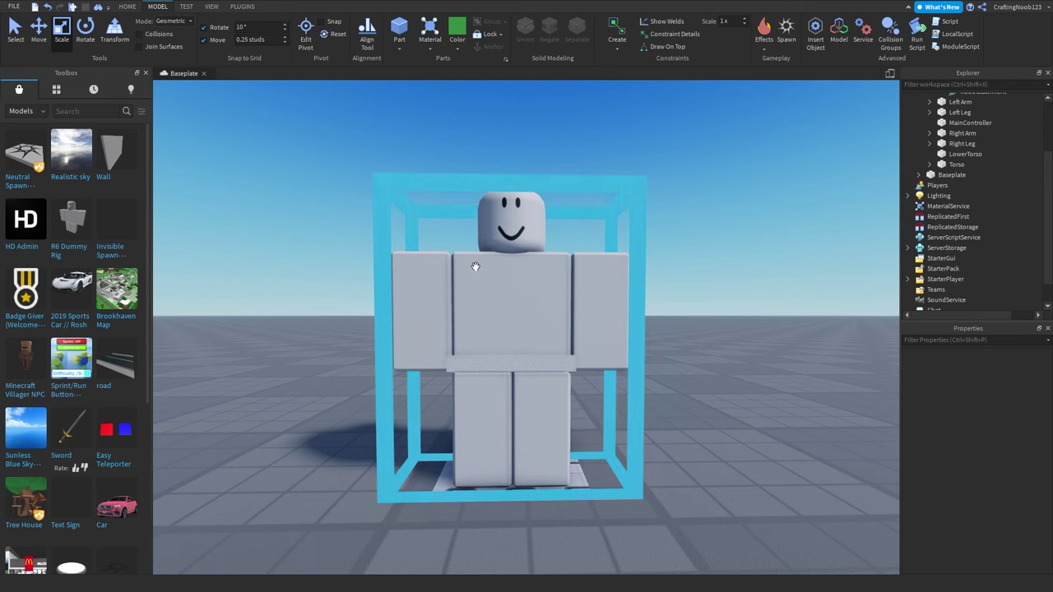
pyautogui.click(476, 266)
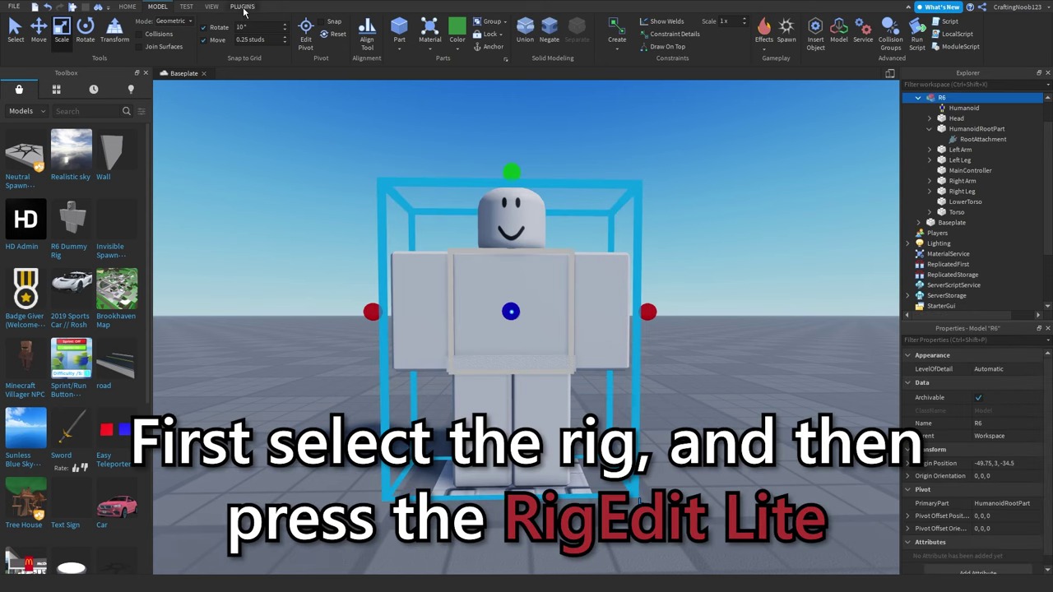
pyautogui.click(242, 7)
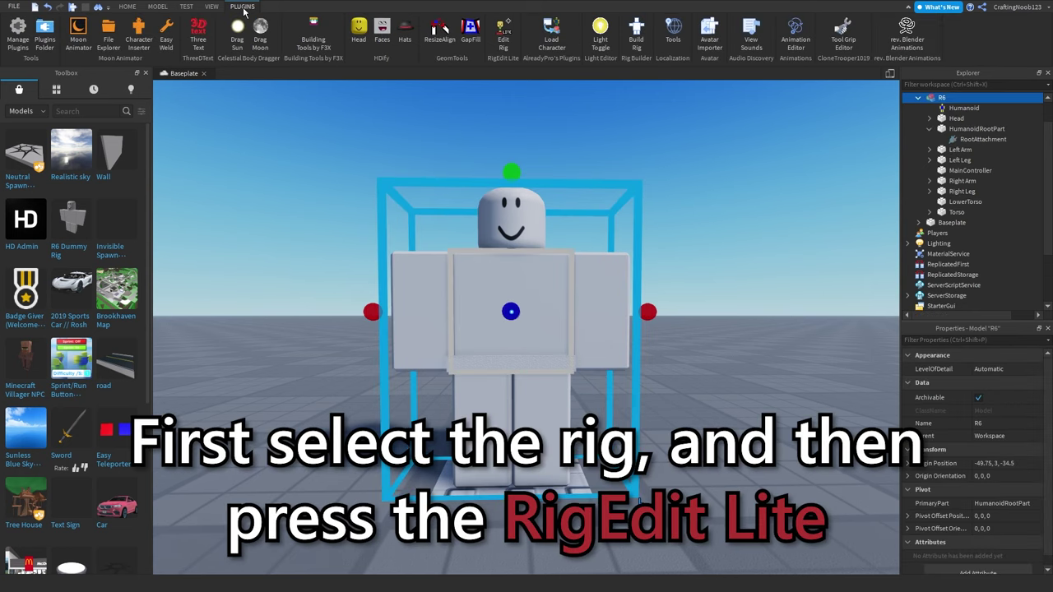
pyautogui.click(503, 40)
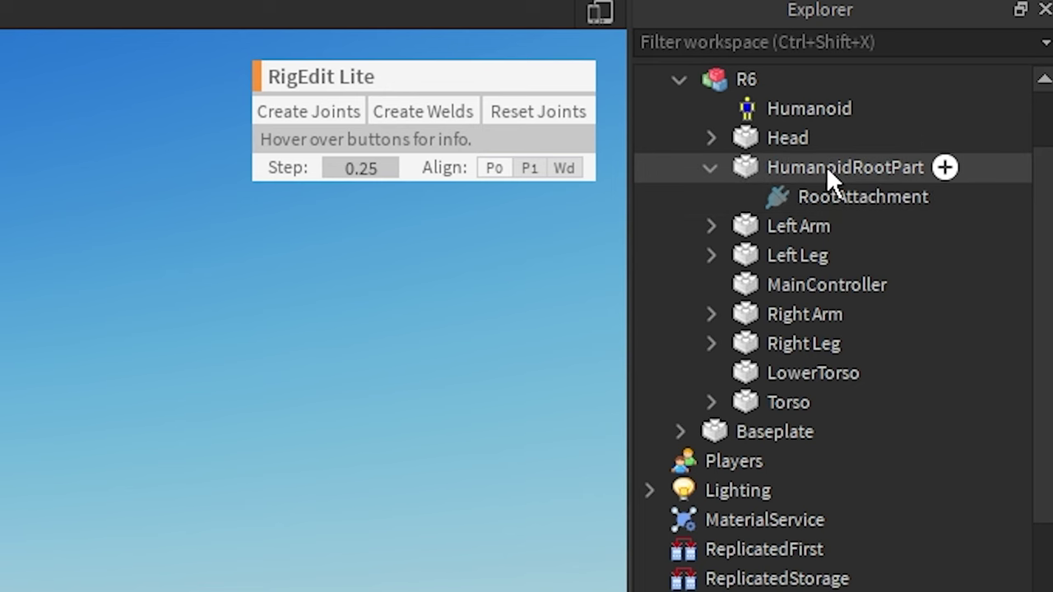
# Create a RigEdit joint from HumanoidRootPart to the MainController part.
pyautogui.click(785, 171)
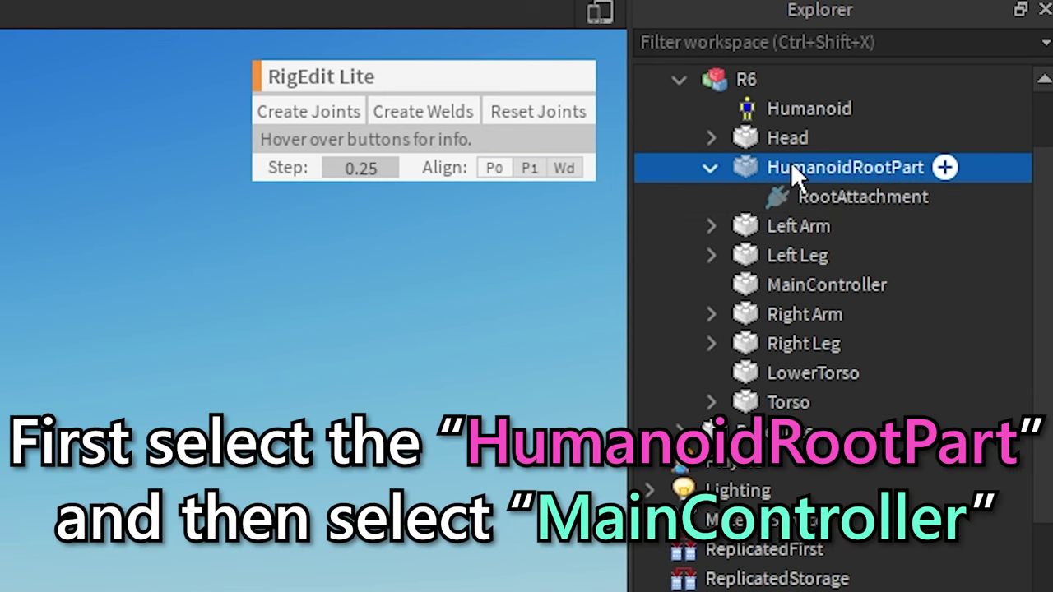
pyautogui.keyDown('ctrl'); pyautogui.click(834, 284); pyautogui.keyUp('ctrl')
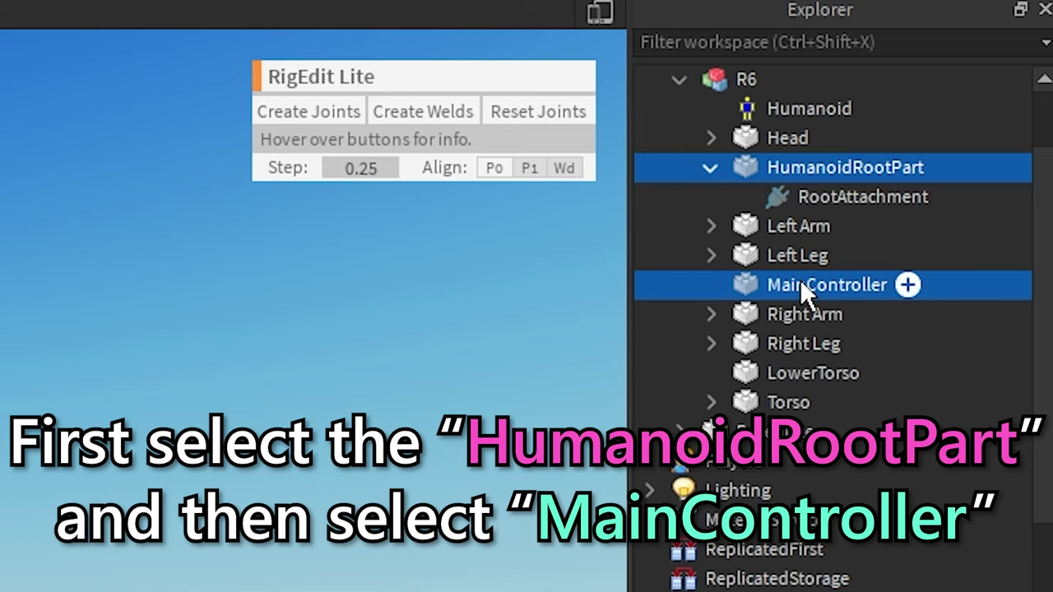
pyautogui.click(309, 121)
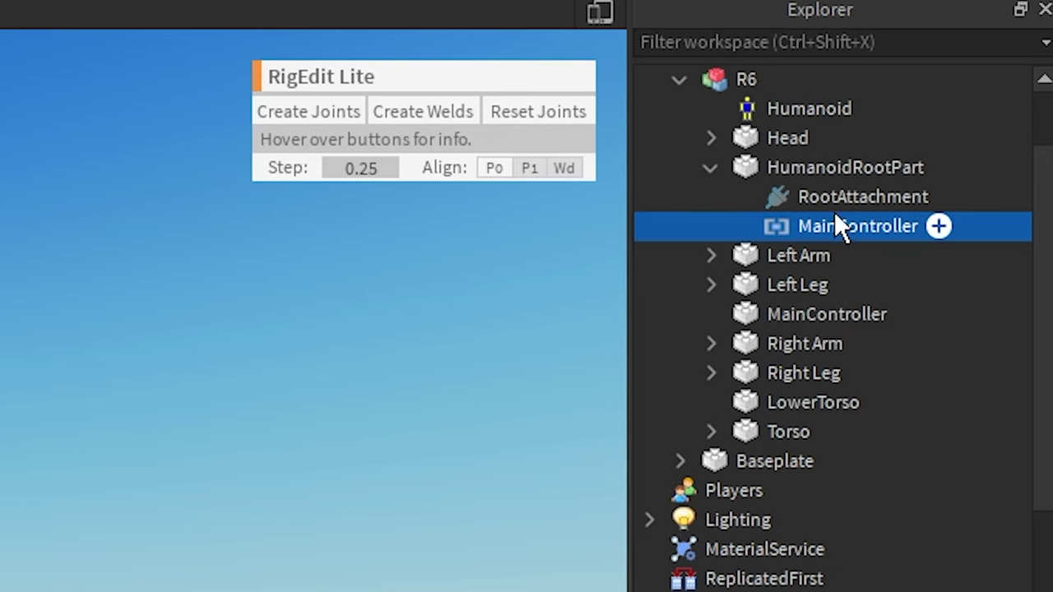
# Create a RigEdit joint from the MainController part to the LowerTorso part.
pyautogui.click(817, 320)
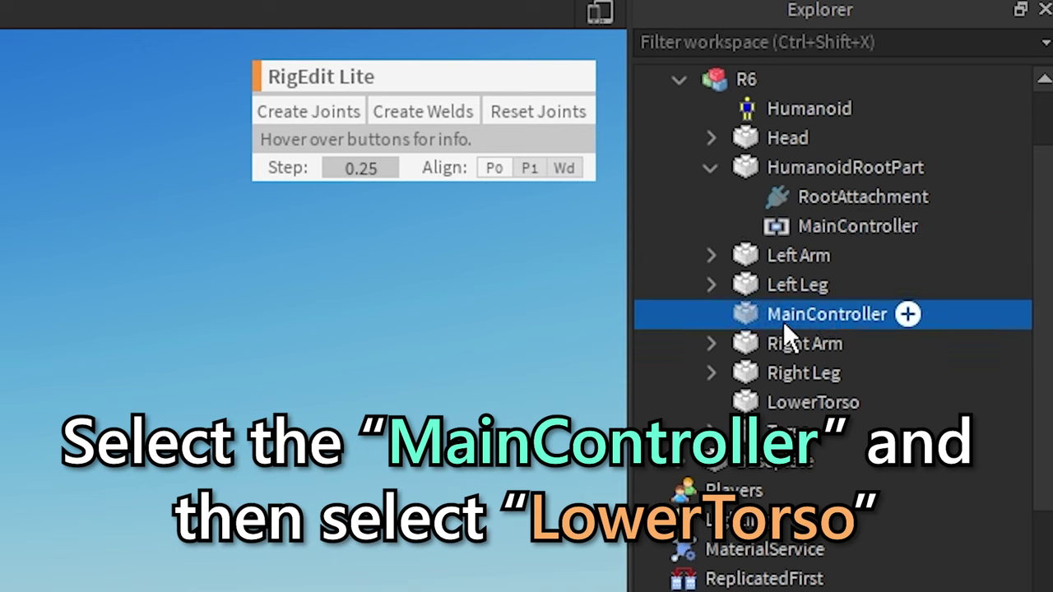
pyautogui.keyDown('ctrl'); pyautogui.click(809, 402); pyautogui.keyUp('ctrl')
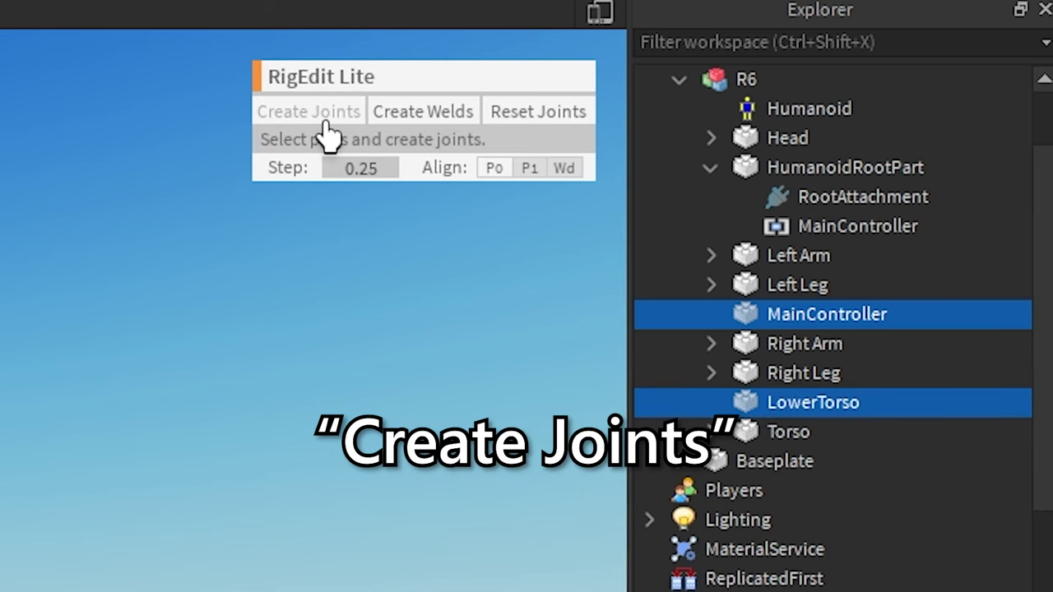
pyautogui.click(331, 132)
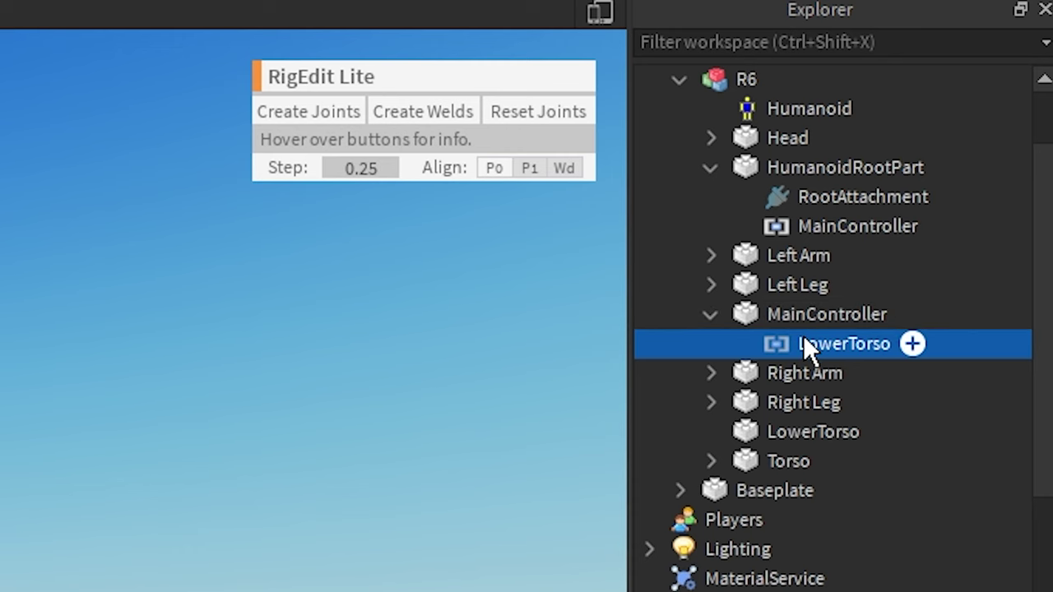
# Create RigEdit joints from LowerTorso to Torso, Right Leg and Left Leg, with LowerTorso selected first as the parent.
pyautogui.click(804, 443)
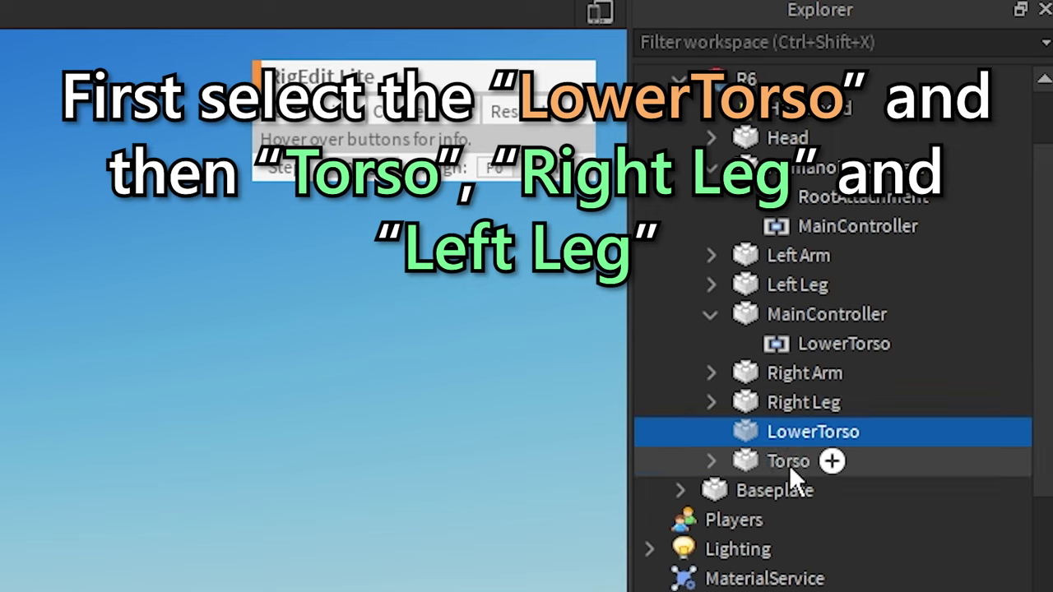
pyautogui.keyDown('ctrl'); pyautogui.click(787, 467); pyautogui.keyUp('ctrl')
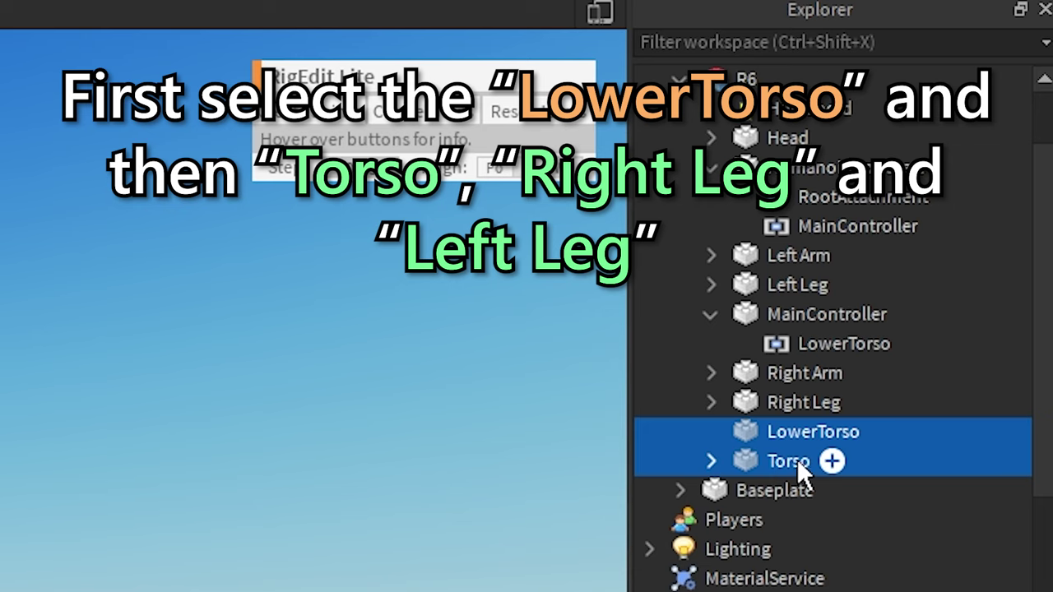
pyautogui.keyDown('ctrl'); pyautogui.click(794, 401); pyautogui.keyUp('ctrl')
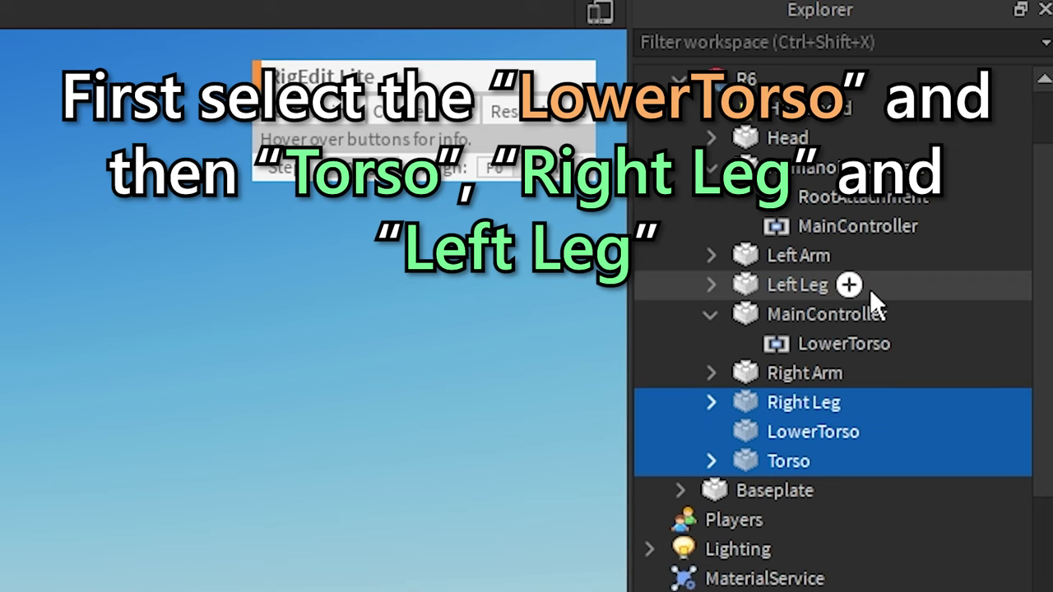
pyautogui.keyDown('ctrl'); pyautogui.click(792, 288); pyautogui.keyUp('ctrl')
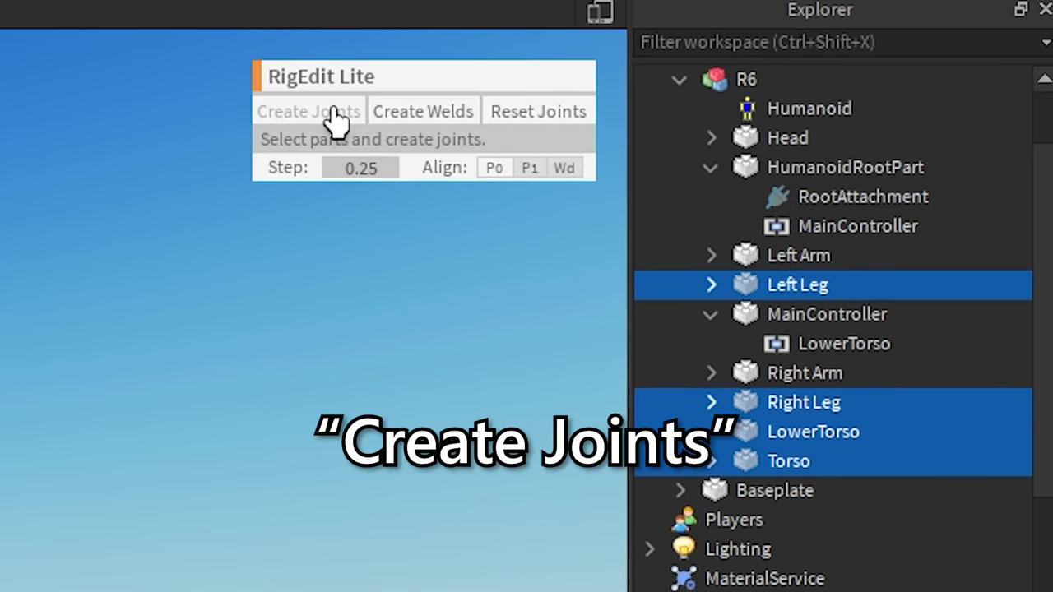
pyautogui.click(335, 114)
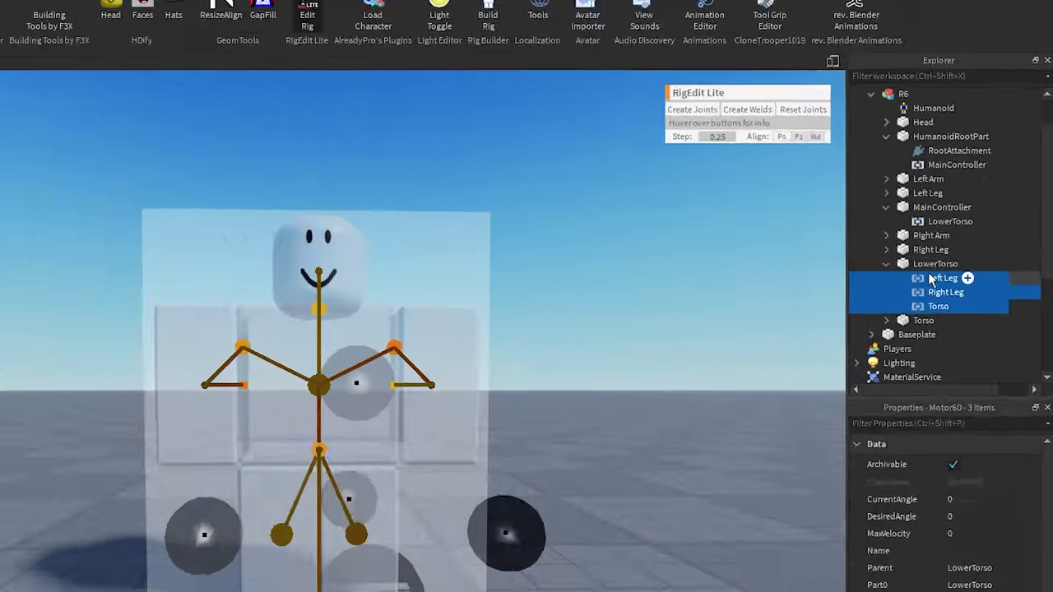
# Move the Left Leg joint up and outward to the outer upper corner of the left leg.
pyautogui.click(813, 492)
pyautogui.scroll(-3, 741, 299)
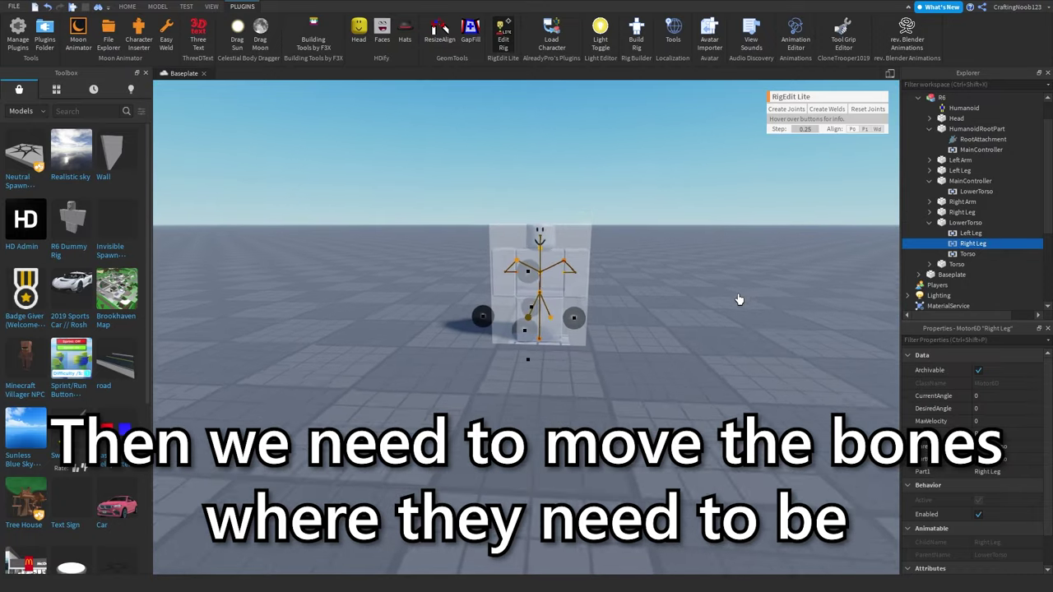
pyautogui.scroll(8, 741, 299)
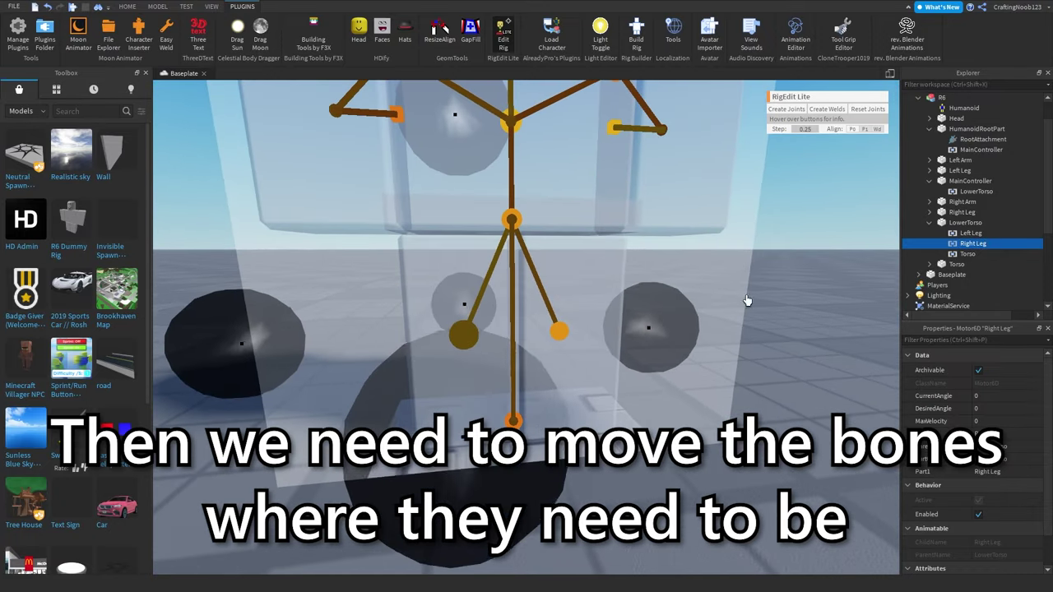
pyautogui.click(693, 314)
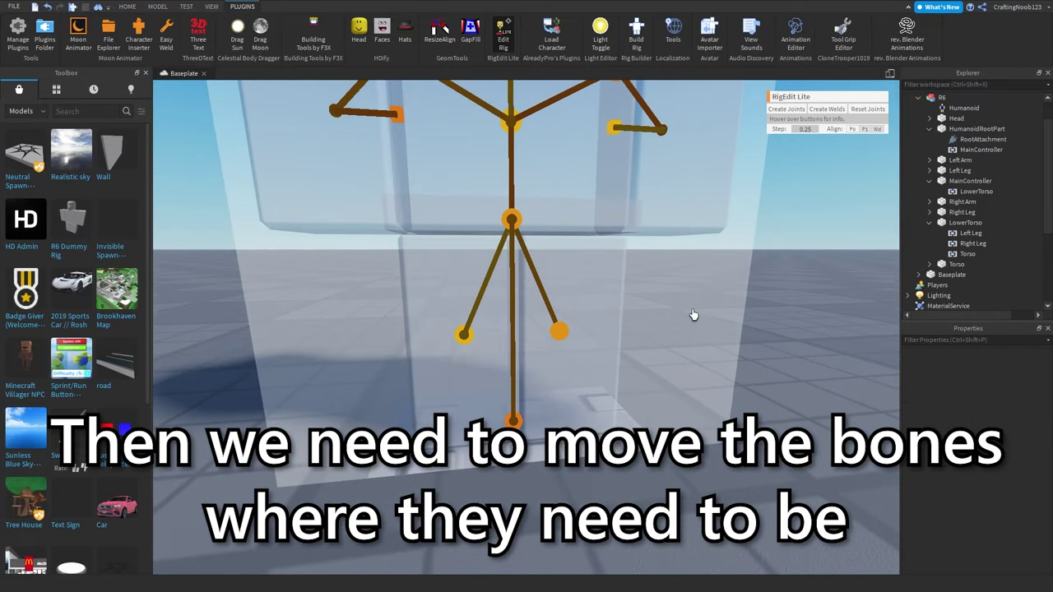
pyautogui.click(560, 333)
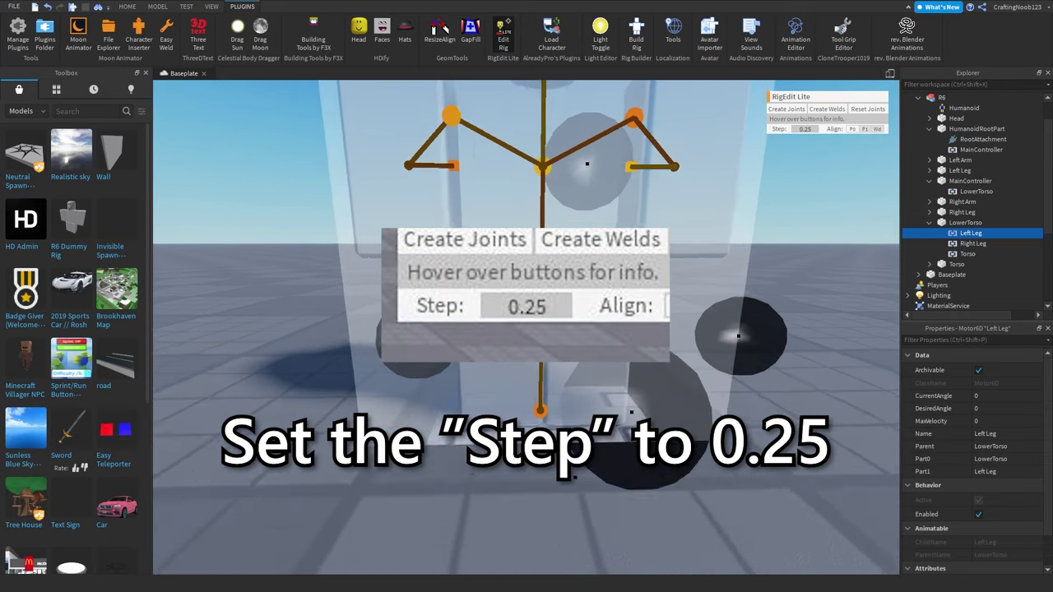
pyautogui.scroll(-2, 543, 329)
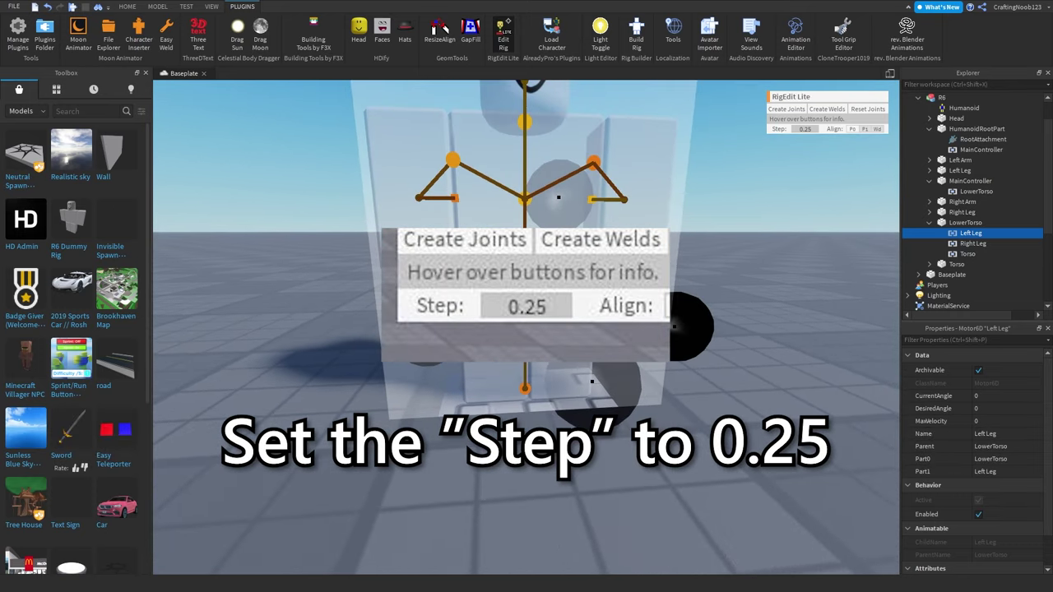
pyautogui.moveTo(566, 233); pyautogui.dragTo(576, 147)
pyautogui.moveTo(591, 187); pyautogui.dragTo(570, 185, button='right')
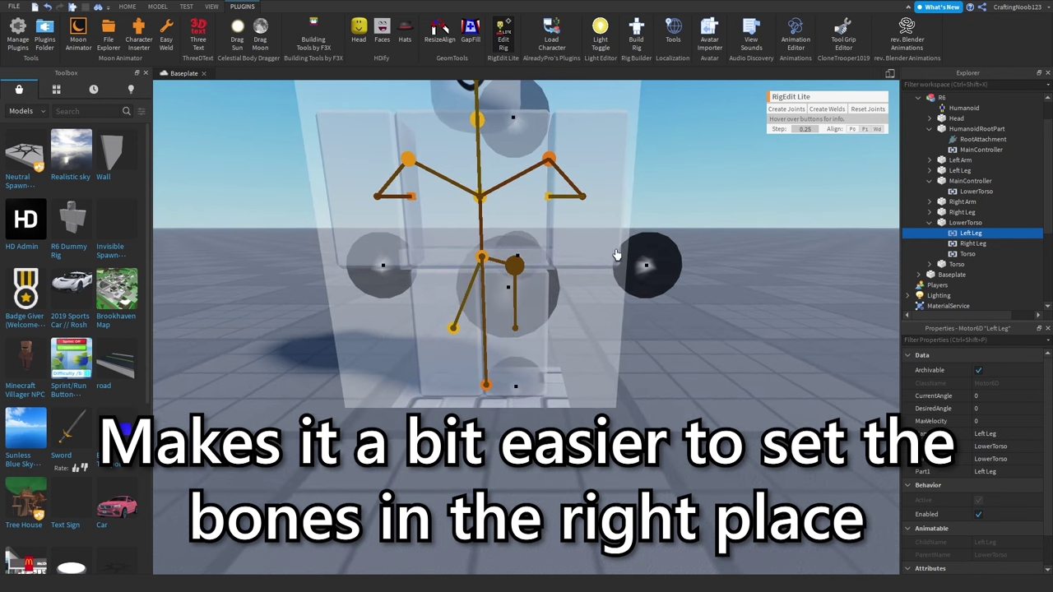
pyautogui.moveTo(641, 276); pyautogui.dragTo(658, 279)
pyautogui.click(700, 331)
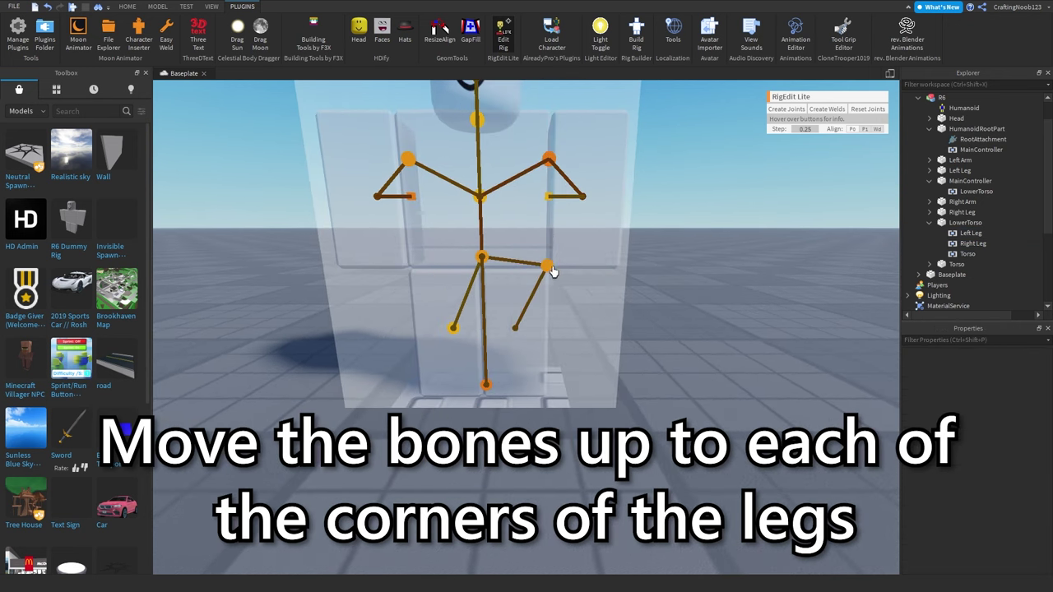
# Move the Right Leg joint up and outward to the outer upper corner of the right leg.
pyautogui.moveTo(559, 267); pyautogui.dragTo(564, 322, button='right')
pyautogui.click(546, 329)
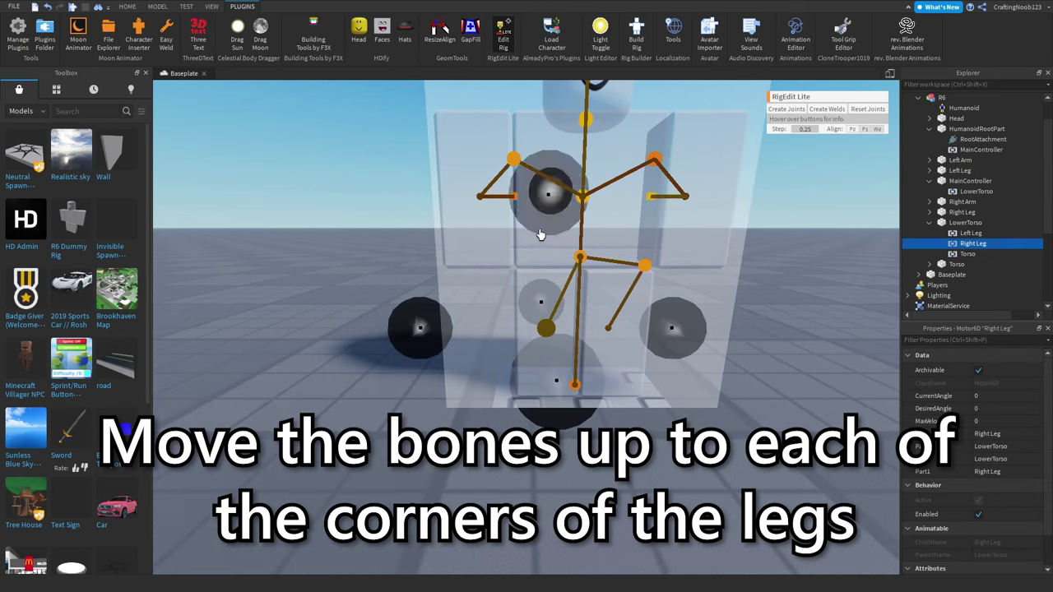
pyautogui.moveTo(555, 184); pyautogui.dragTo(557, 150)
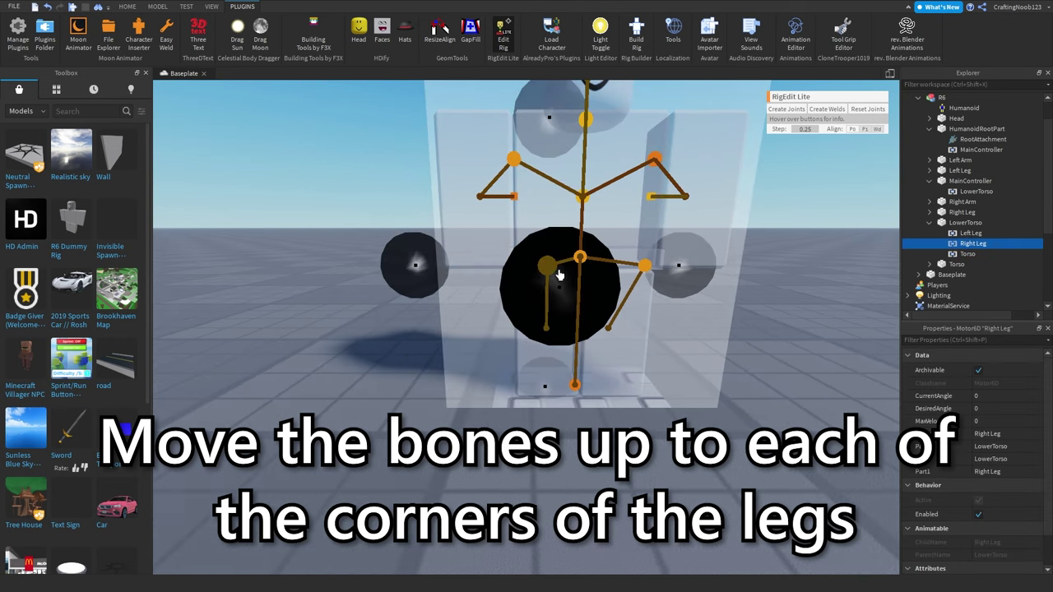
pyautogui.moveTo(588, 276); pyautogui.dragTo(658, 274)
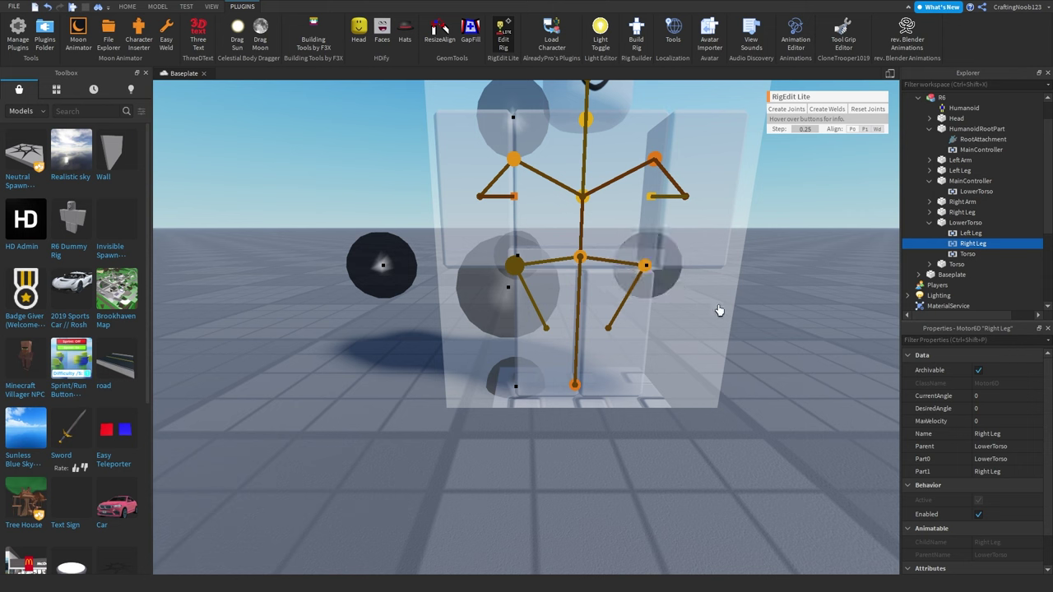
pyautogui.click(767, 334)
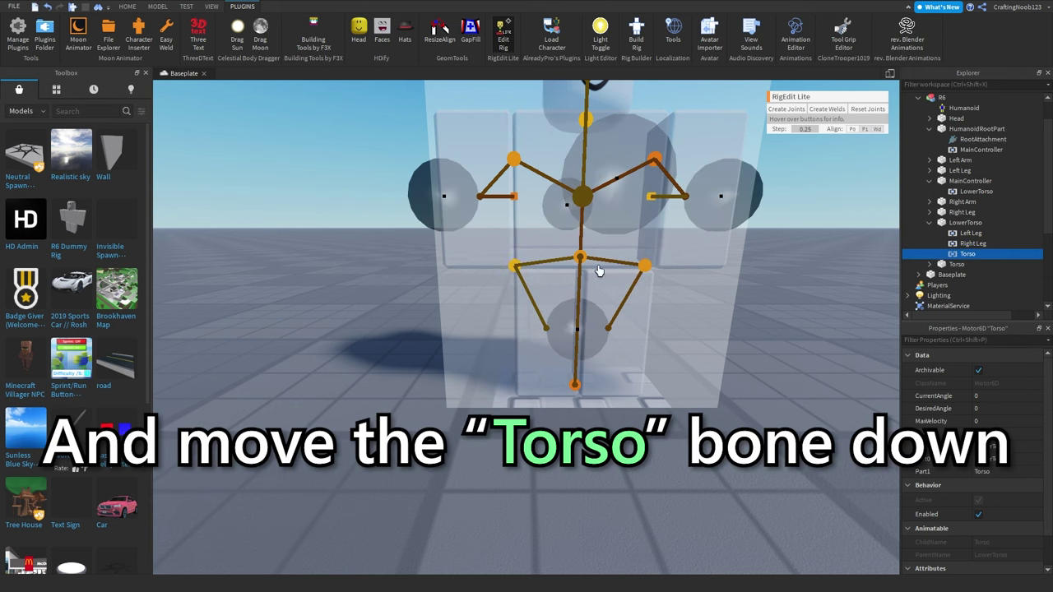
# Move the Torso joint down until it sits slightly above the LowerTorso joint.
pyautogui.moveTo(620, 320); pyautogui.dragTo(620, 318, button='right')
pyautogui.scroll(-3, 621, 317)
pyautogui.scroll(4, 597, 340)
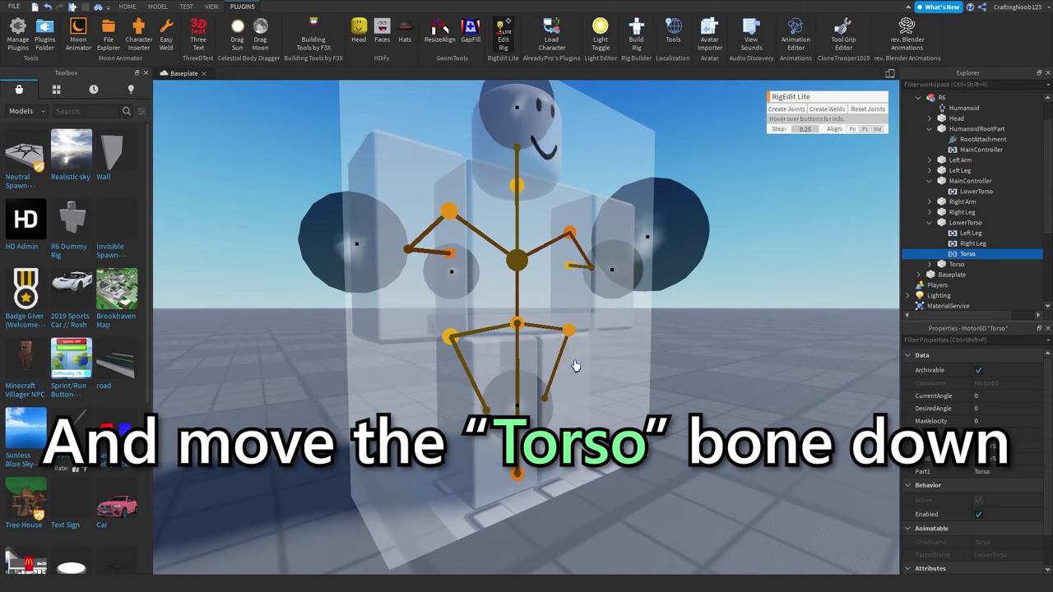
pyautogui.moveTo(511, 406); pyautogui.dragTo(506, 484)
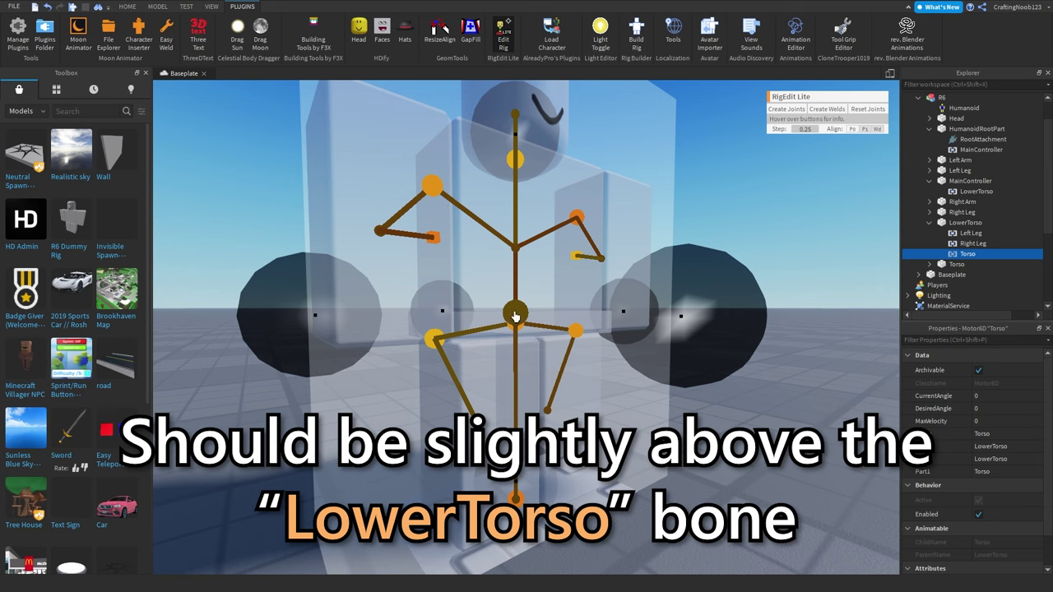
pyautogui.click(650, 430)
pyautogui.moveTo(651, 430); pyautogui.dragTo(642, 385, button='right')
pyautogui.scroll(-2, 642, 385)
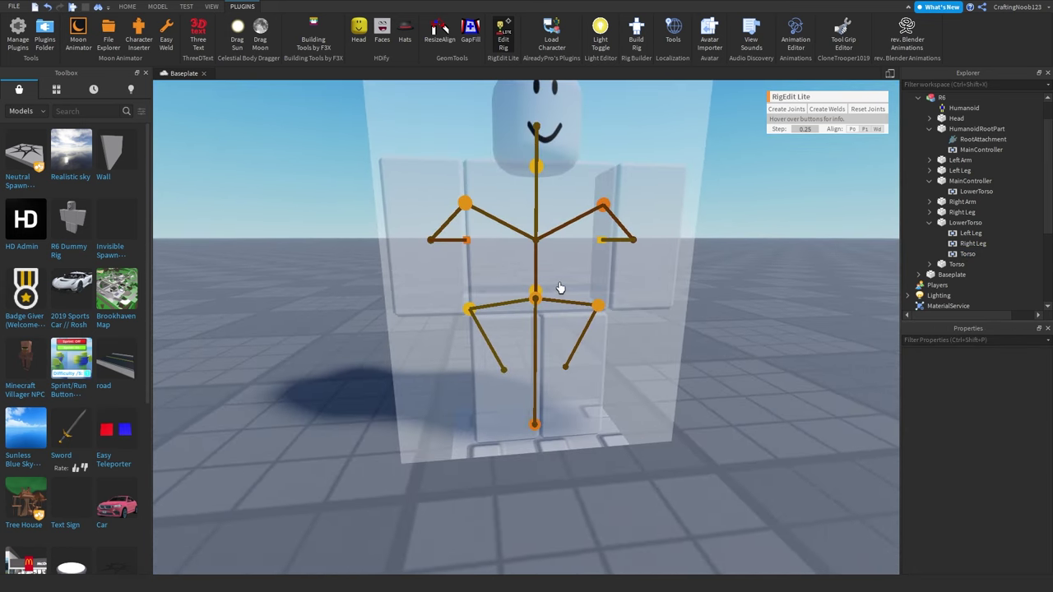
pyautogui.scroll(4, 559, 287)
pyautogui.scroll(-6, 558, 287)
pyautogui.scroll(2, 557, 287)
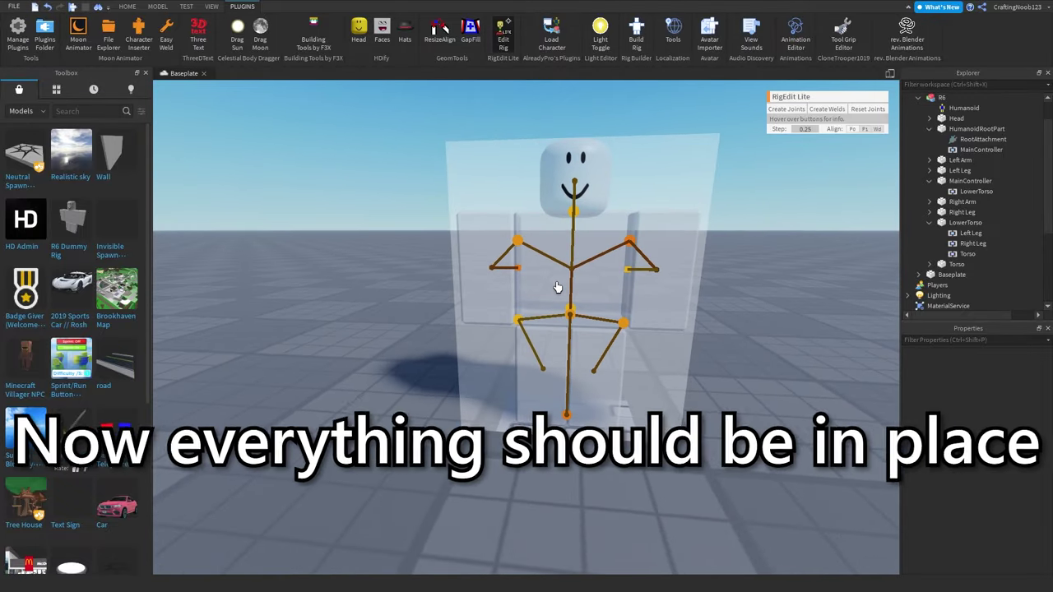
# Exit RigEdit Lite's joint editing and create a new Moon Animator animation named TestRig.
pyautogui.scroll(-1, 558, 287)
pyautogui.moveTo(558, 287); pyautogui.dragTo(576, 280, button='right')
pyautogui.click(503, 33)
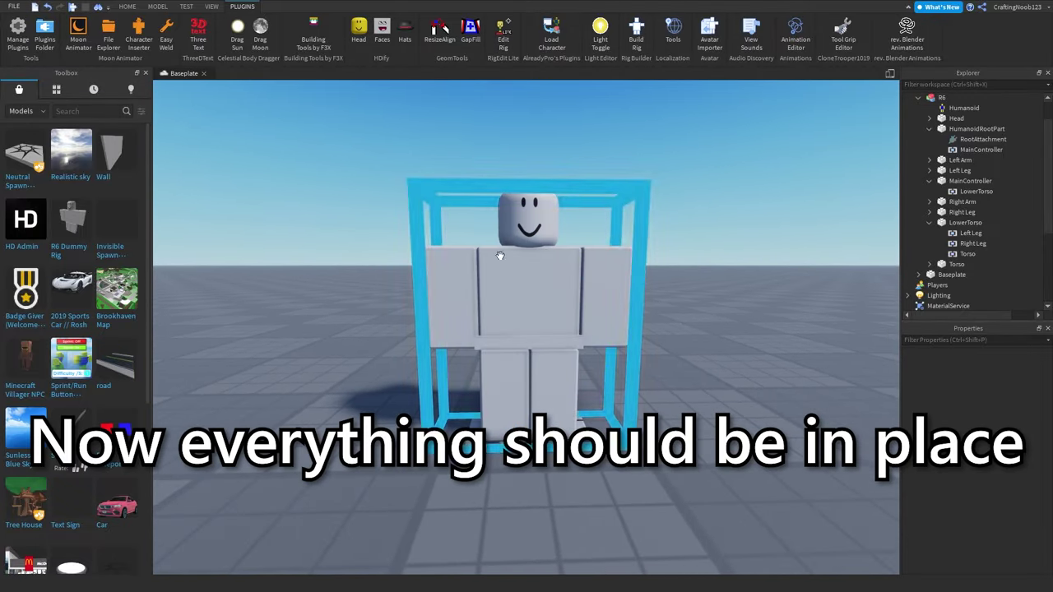
pyautogui.click(374, 351)
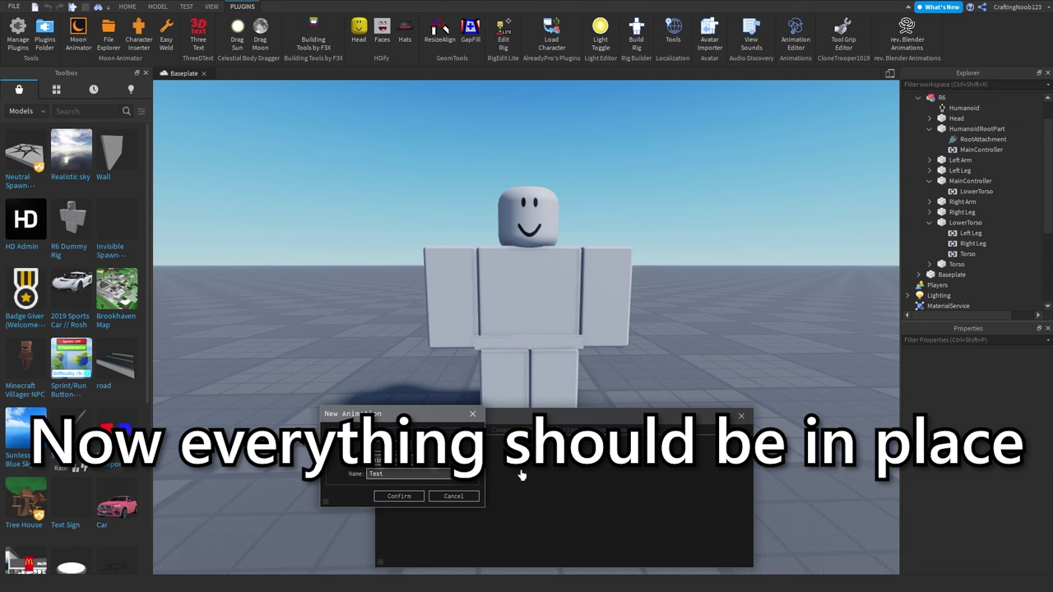
pyautogui.click(398, 497)
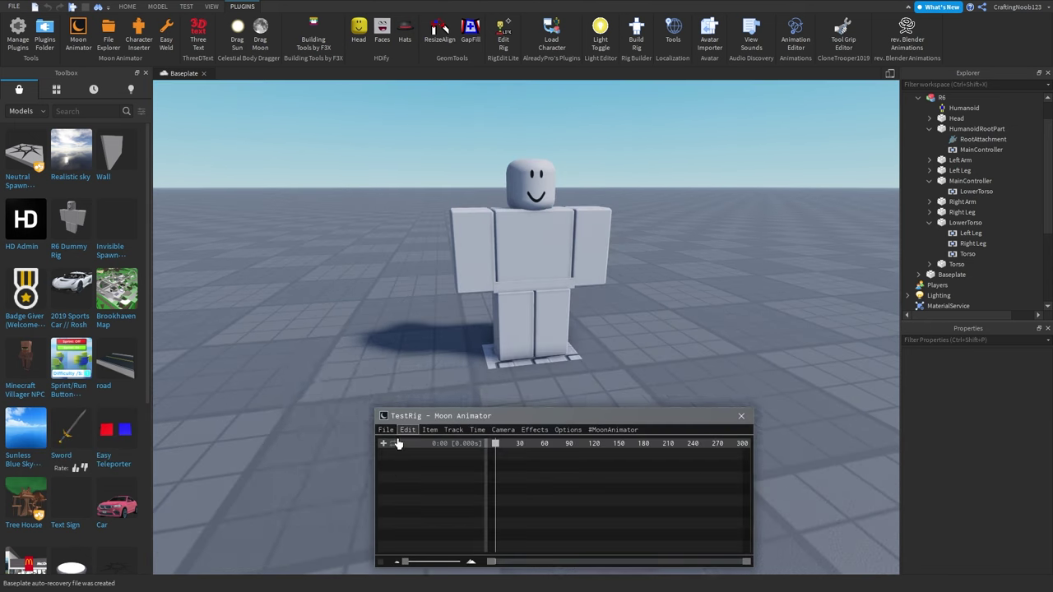
# Add the R6 model to the TestRig animation with its Rig property included.
pyautogui.click(385, 442)
pyautogui.click(527, 279)
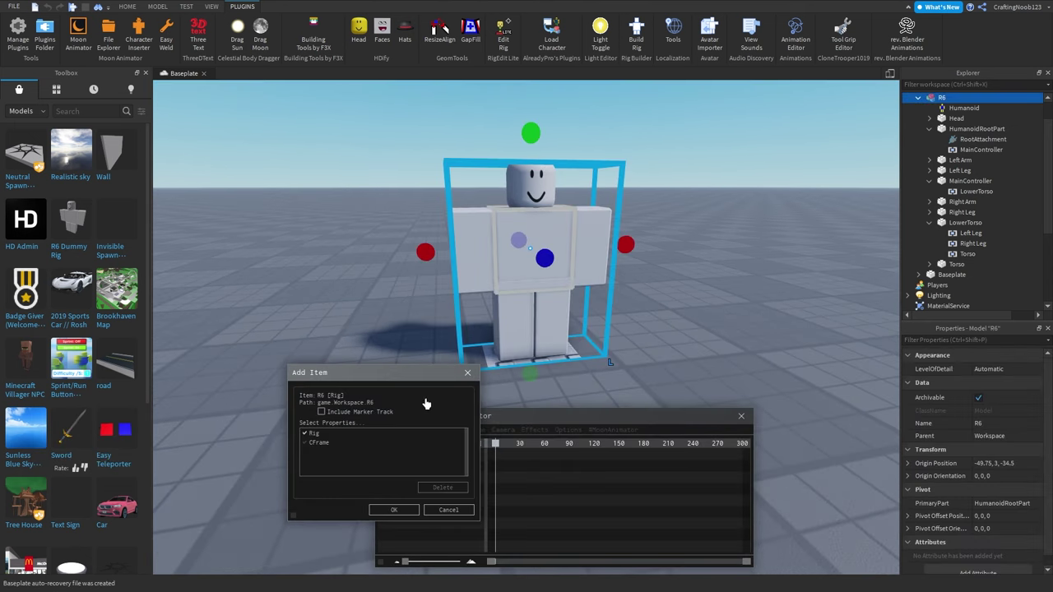
pyautogui.click(392, 511)
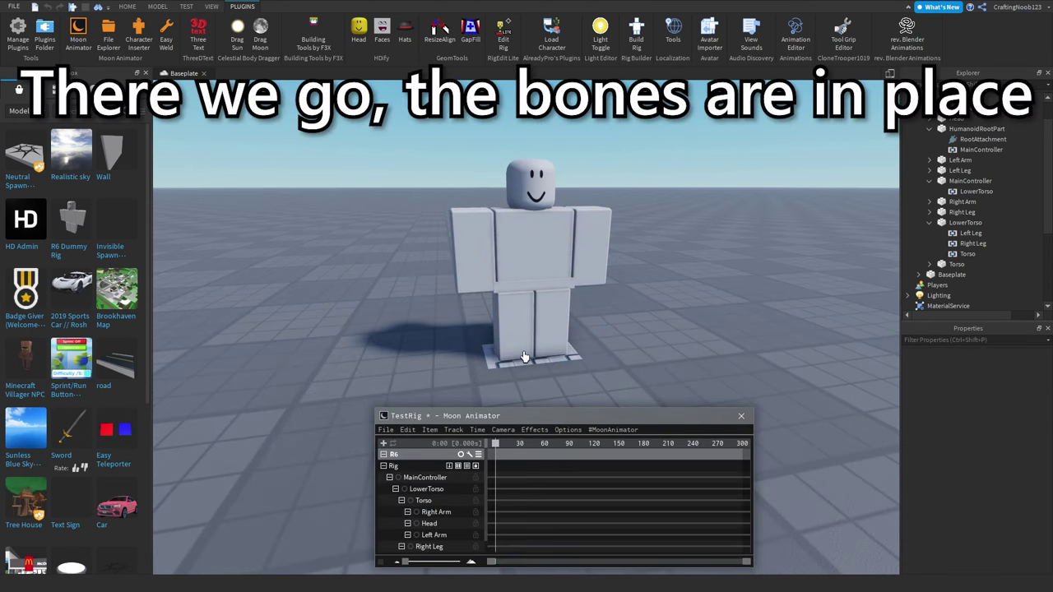
# Try rotating the LowerTorso around the red axis to test its joint, and undo the rotation.
pyautogui.scroll(5, 525, 356)
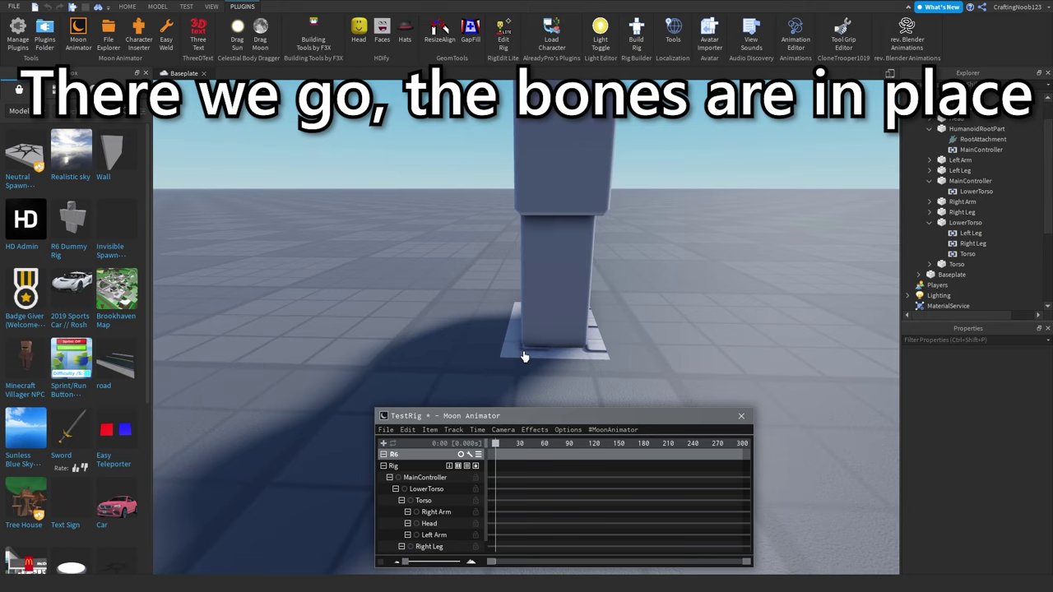
pyautogui.scroll(-3, 524, 357)
pyautogui.moveTo(525, 356); pyautogui.dragTo(511, 354, button='right')
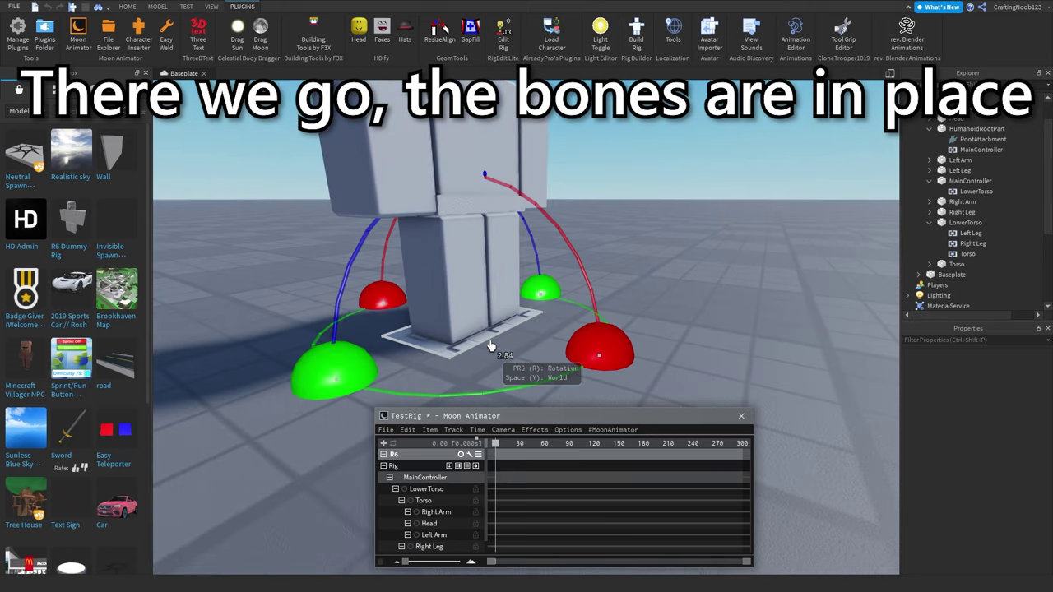
pyautogui.scroll(-5, 491, 346)
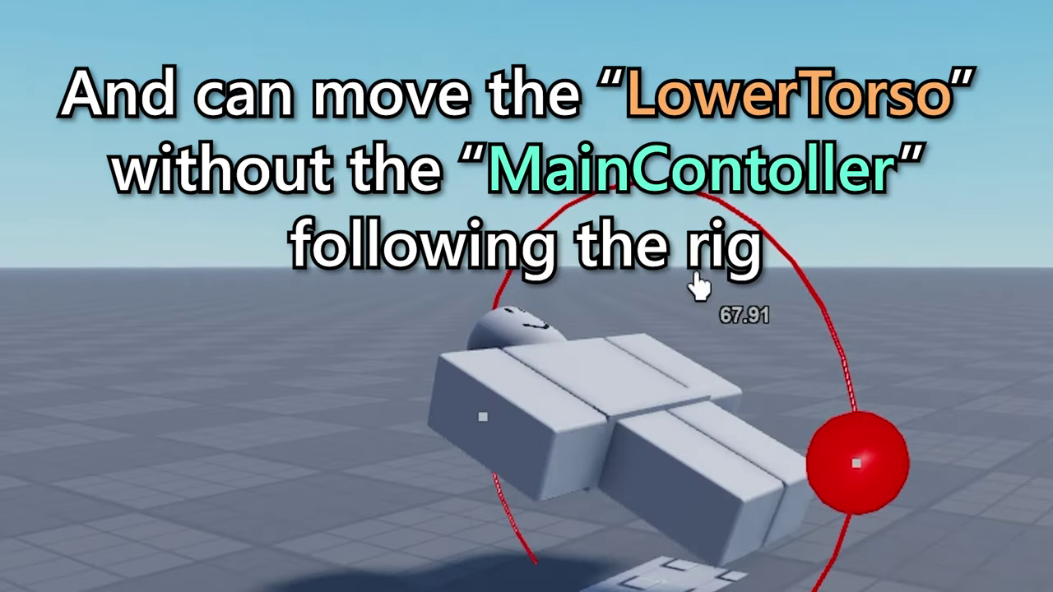
pyautogui.moveTo(698, 284); pyautogui.dragTo(965, 516)
pyautogui.hotkey('ctrl', 'z')
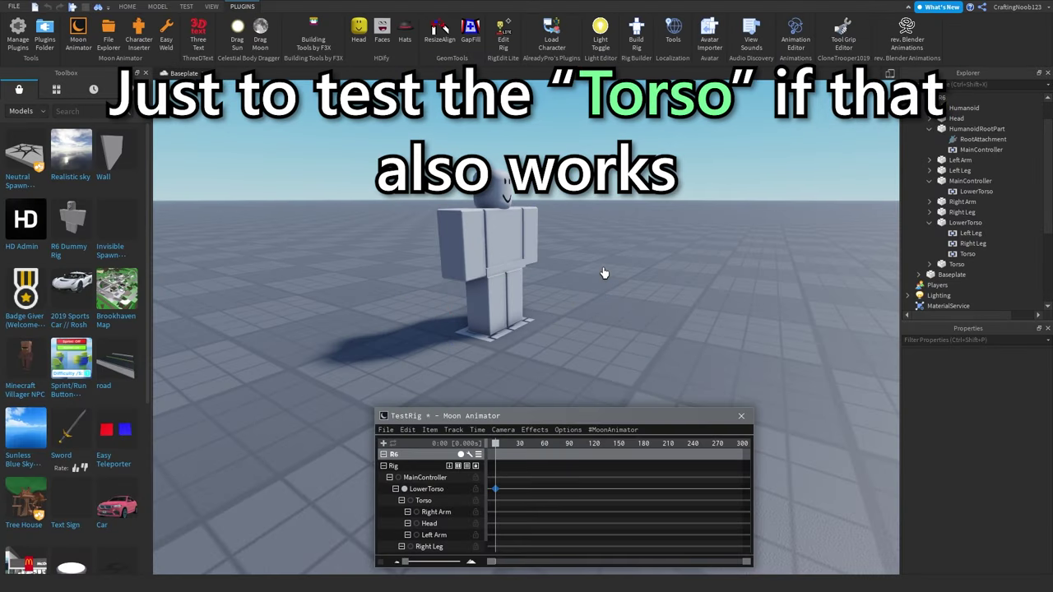
# Try tilting the Torso sideways and forward to test its joint, and undo the rotations.
pyautogui.scroll(5, 607, 275)
pyautogui.press('a')
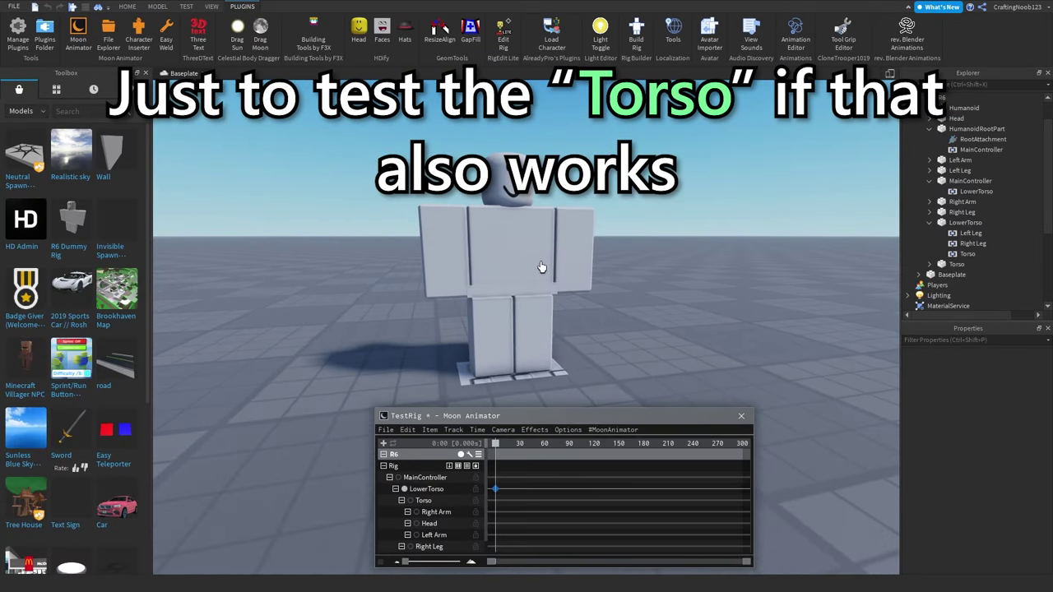
pyautogui.moveTo(497, 170); pyautogui.dragTo(487, 161)
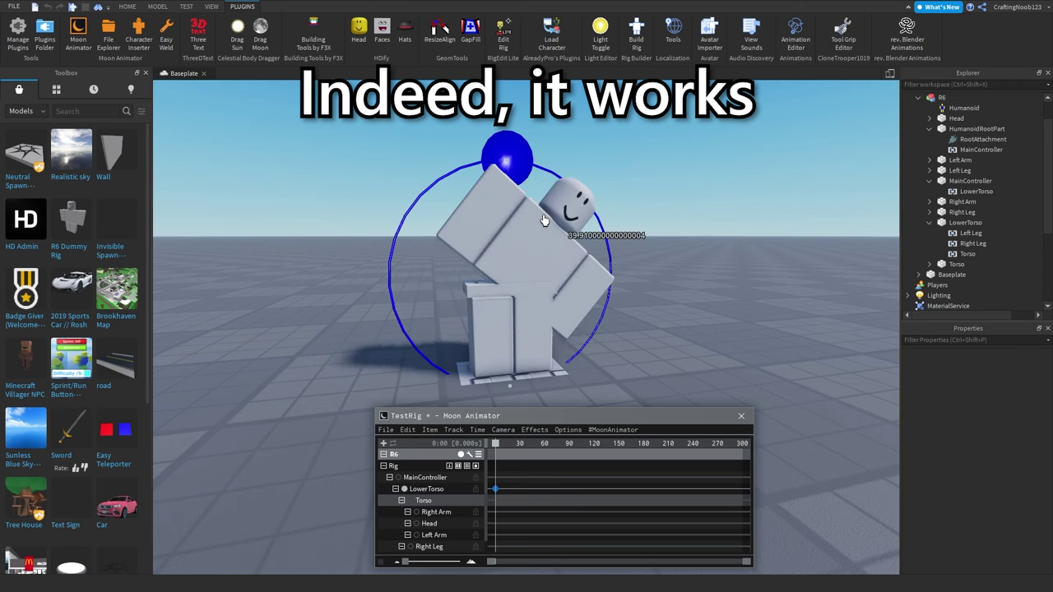
pyautogui.press('d')
pyautogui.moveTo(577, 275); pyautogui.dragTo(565, 260, button='right')
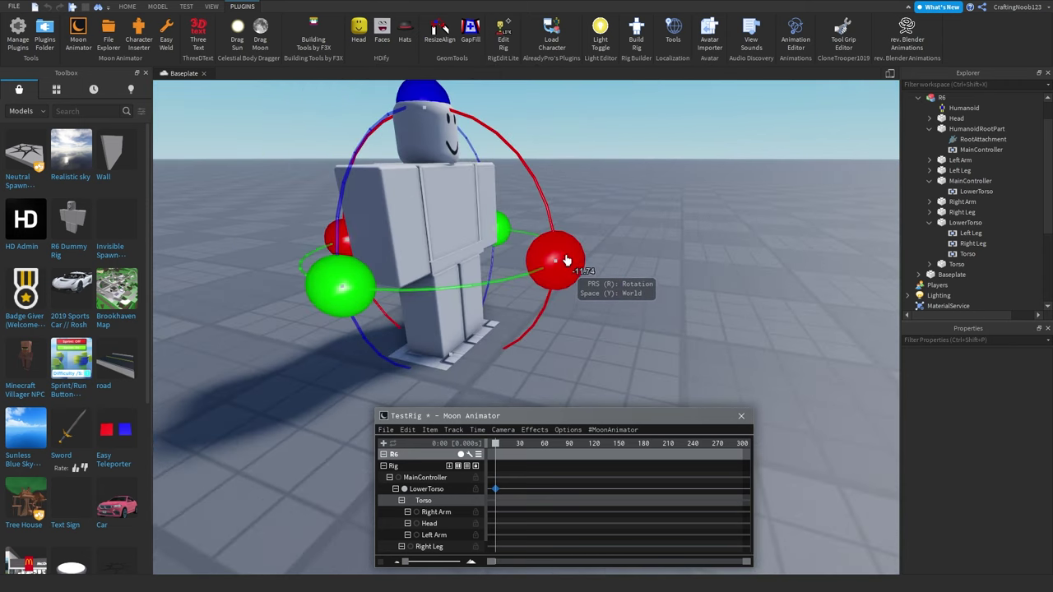
pyautogui.moveTo(564, 260); pyautogui.dragTo(509, 367)
pyautogui.moveTo(379, 141); pyautogui.dragTo(444, 169)
pyautogui.hotkey('ctrl', 'z')
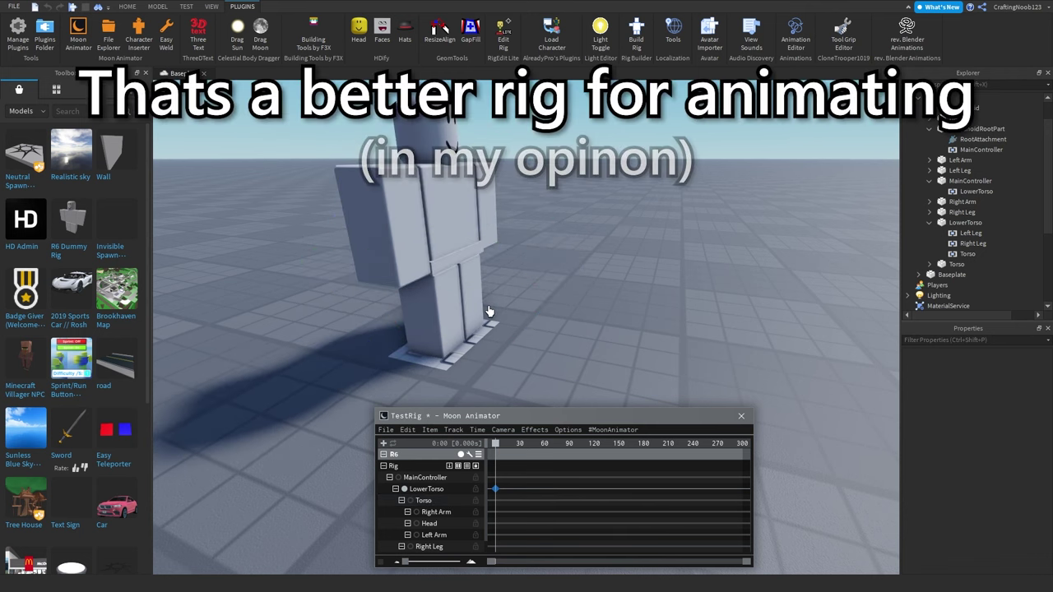
# Pose the rig at frame 0 by swinging the legs apart and raising the Torso above the LowerTorso.
pyautogui.moveTo(452, 374); pyautogui.dragTo(451, 372)
pyautogui.click(458, 300)
pyautogui.moveTo(534, 288); pyautogui.dragTo(545, 171)
pyautogui.click(452, 206)
pyautogui.moveTo(432, 124); pyautogui.dragTo(431, 89)
pyautogui.click(542, 183)
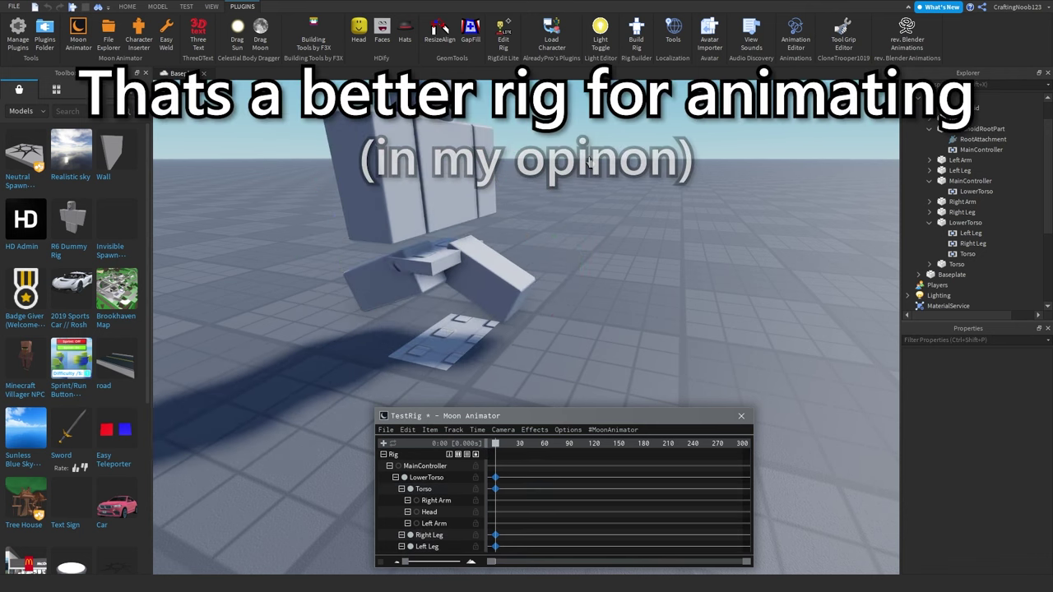
pyautogui.moveTo(576, 186); pyautogui.dragTo(626, 370, button='right')
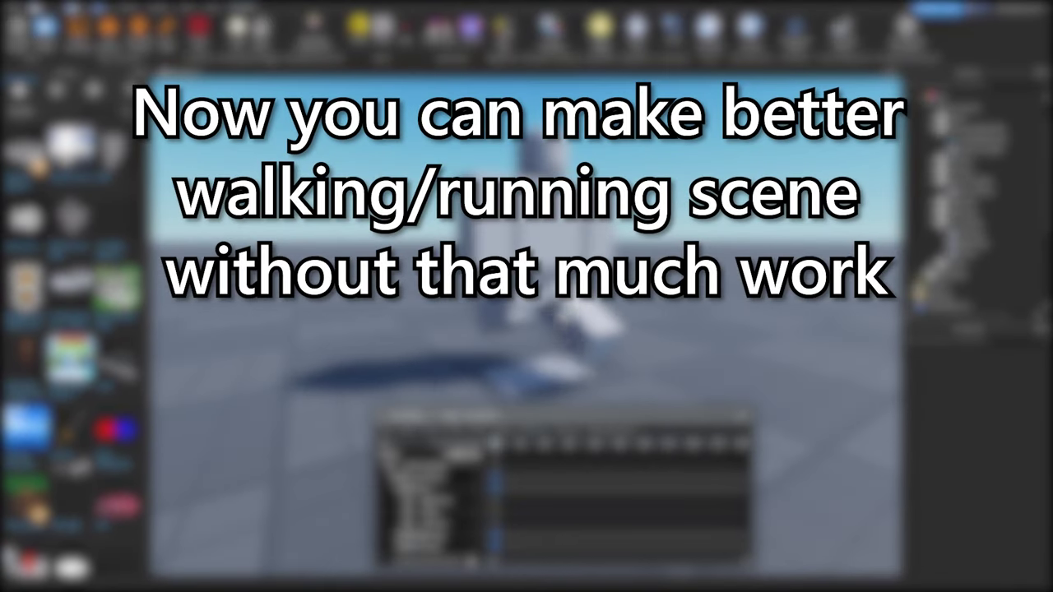